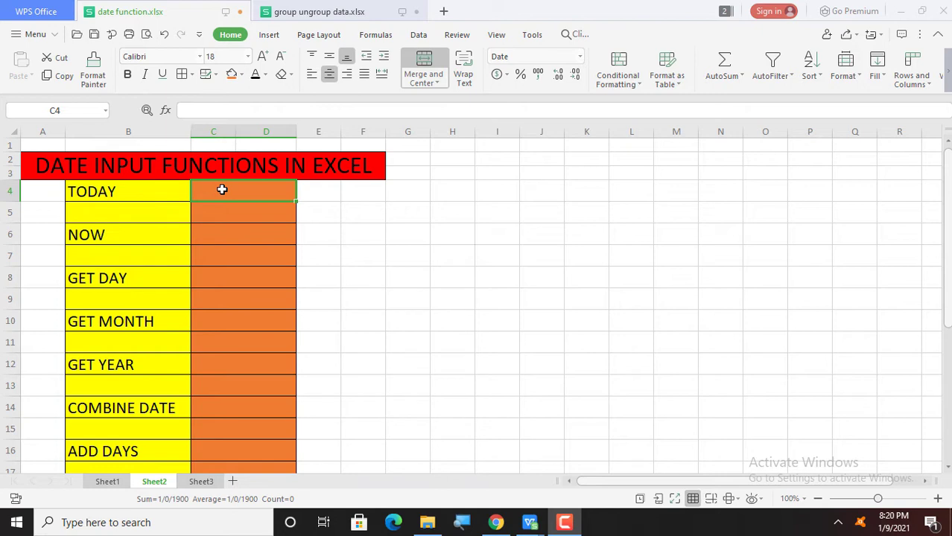
Enter the formula =TODAY() in cell C4 beside the TODAY label.
double_click(222, 190)
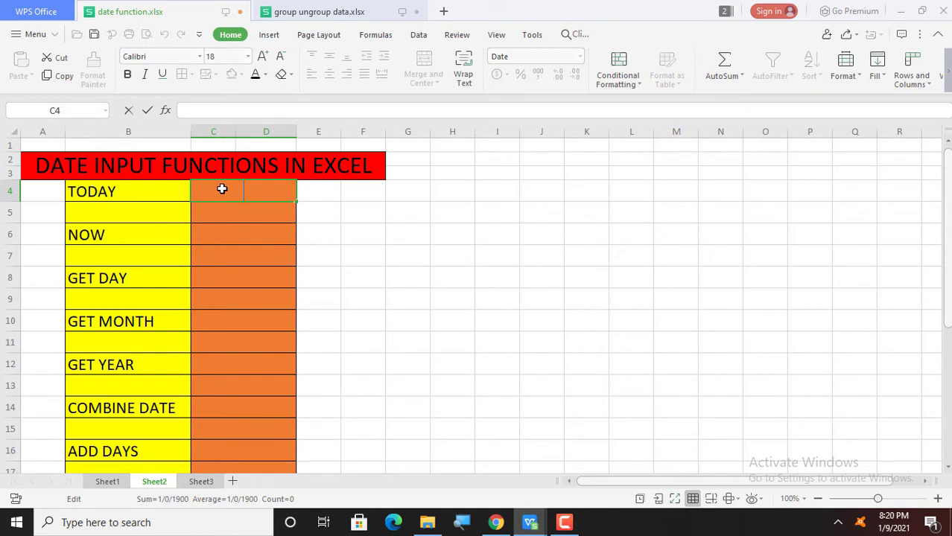
text(=)
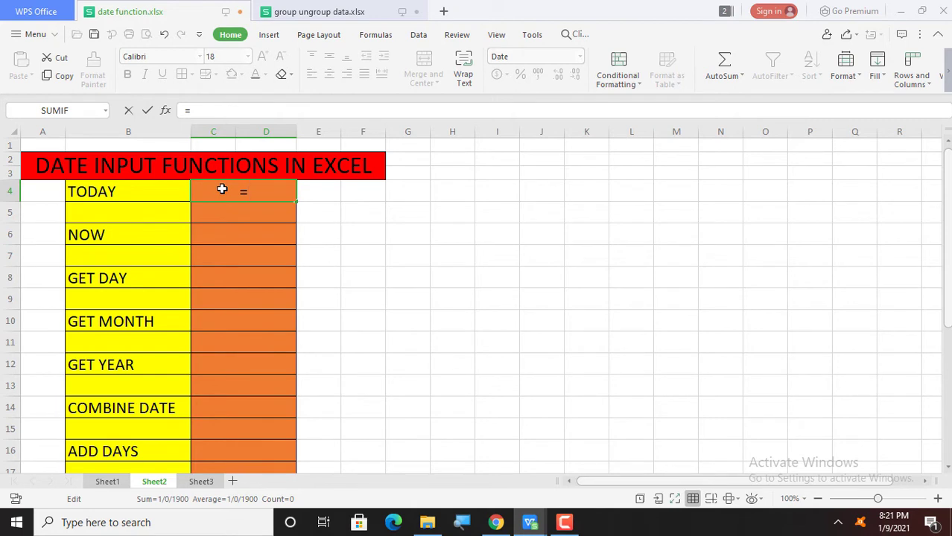
text(TOD)
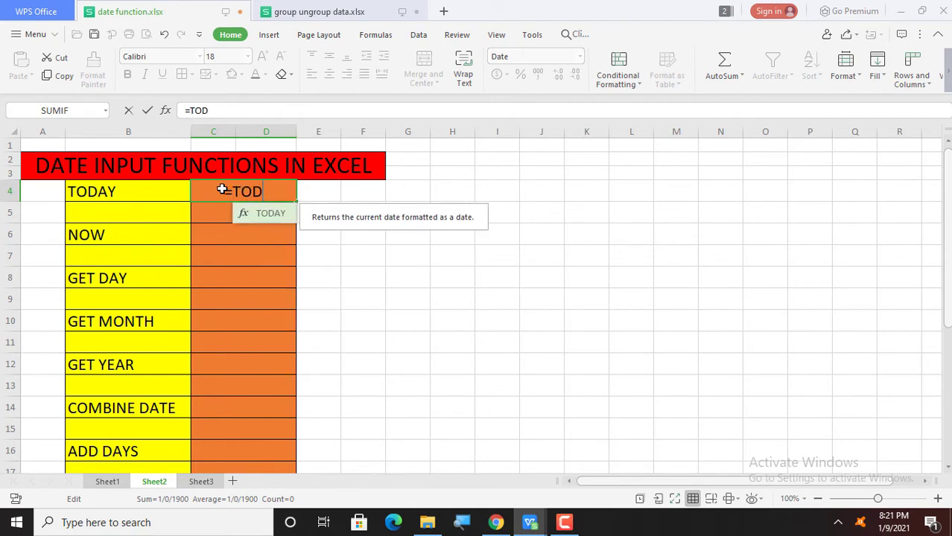
text(AY)
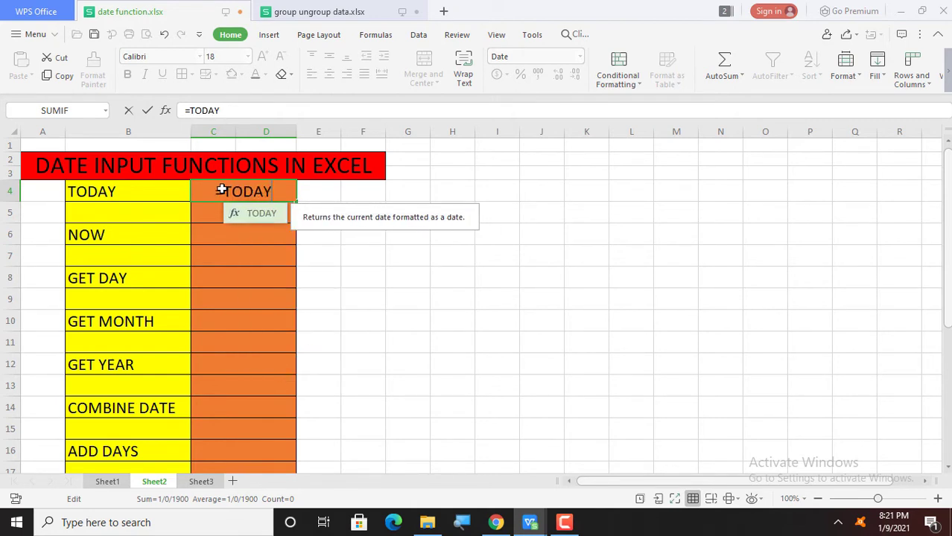
text(())
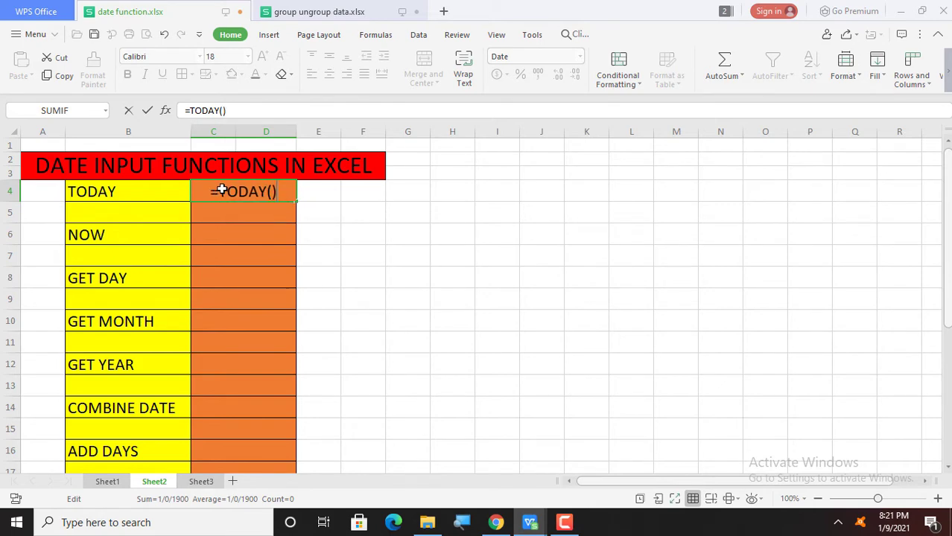
key(Return)
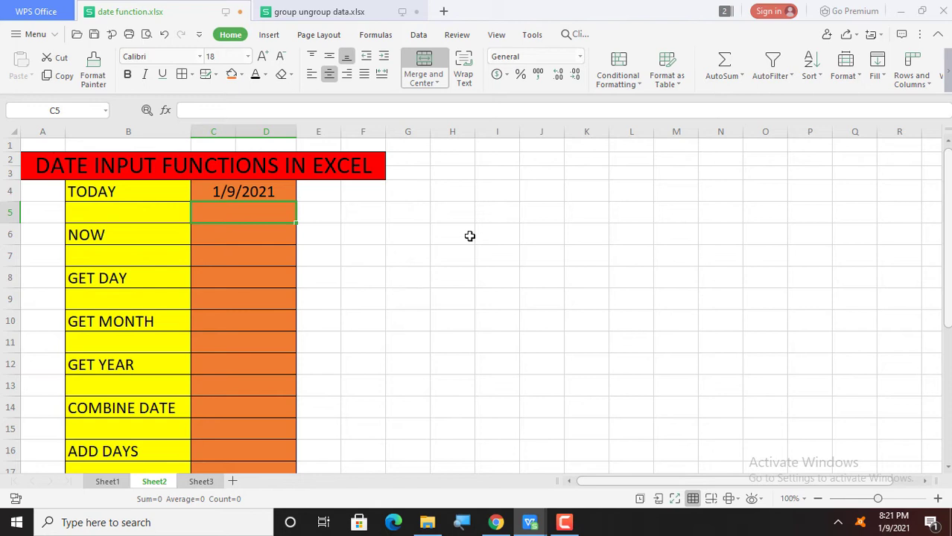
Enter the formula =NOW() in cell C6 and widen column D to fit the full date and time.
click(246, 237)
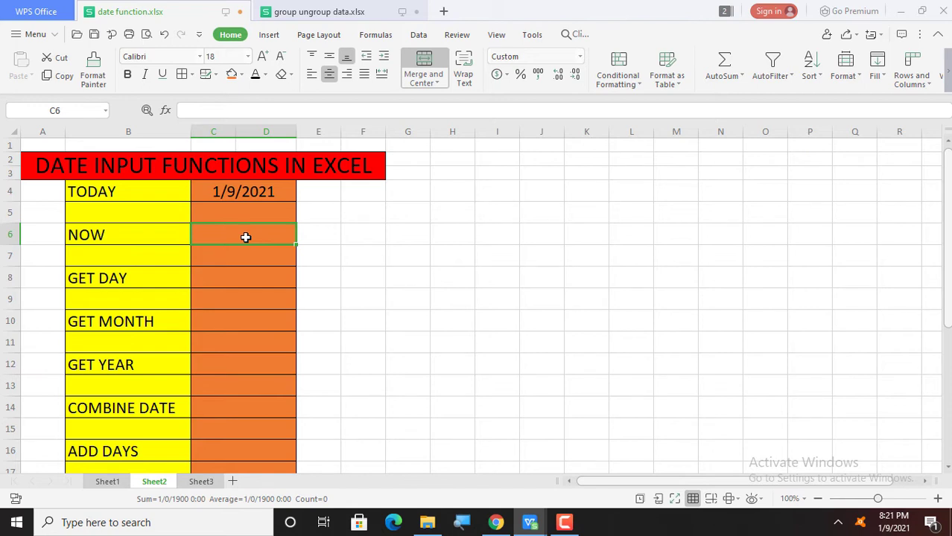
double_click(247, 242)
text(=)
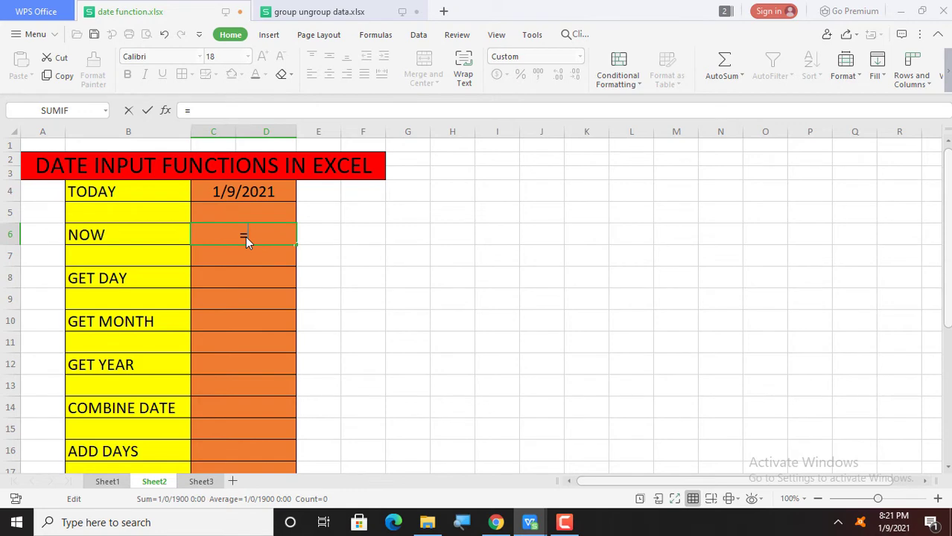
text(NOW)
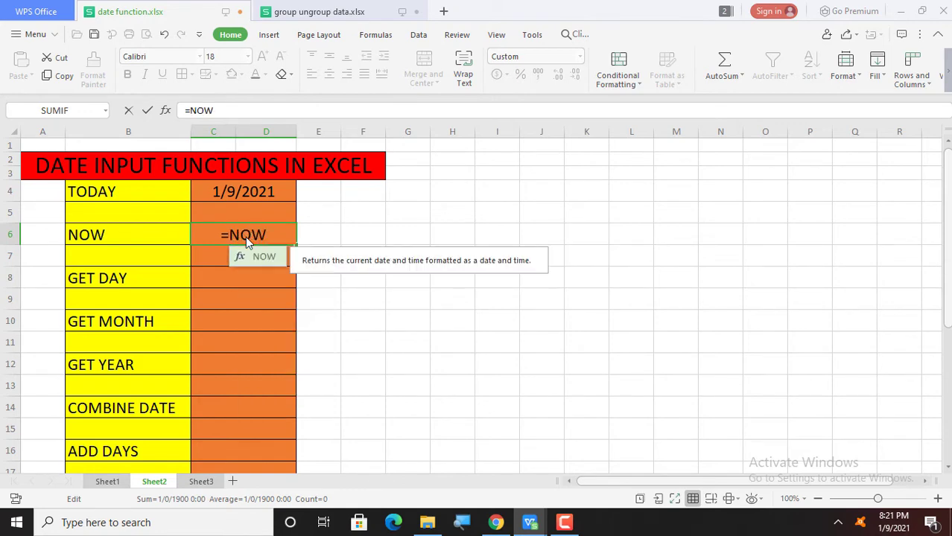
text(())
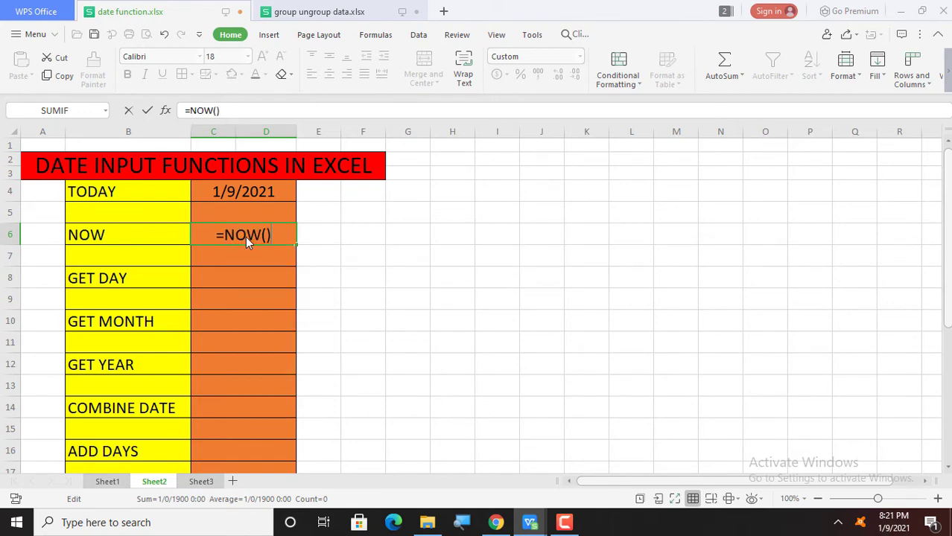
key(Return)
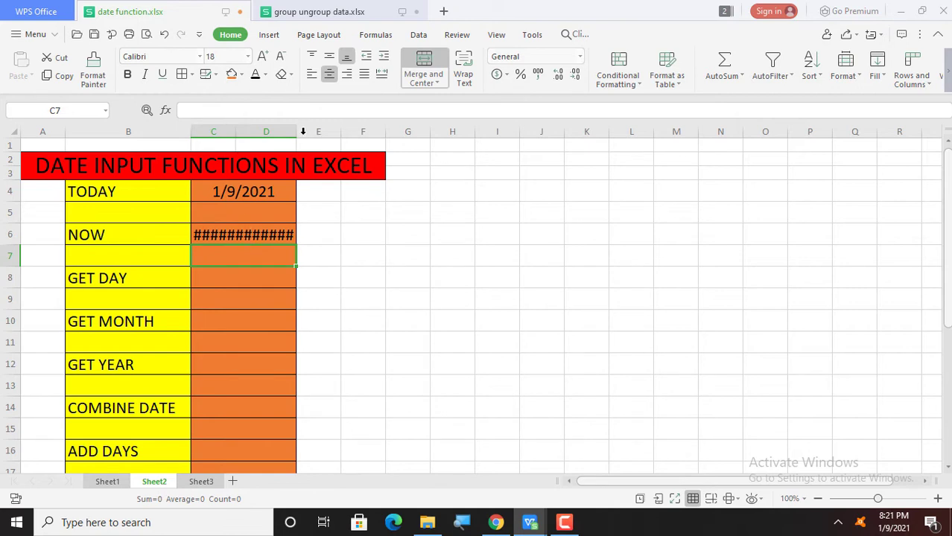
drag(297, 134, 381, 134)
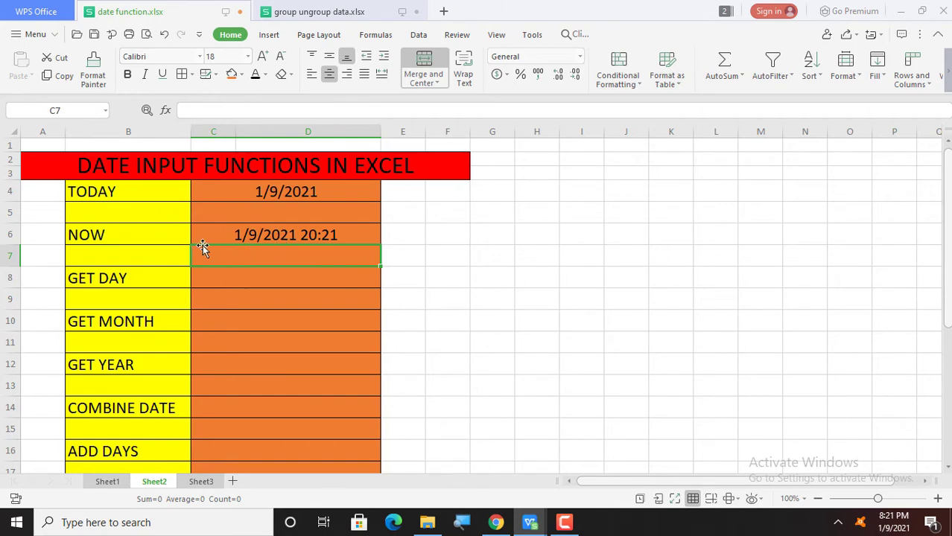
Enter =DAY(C6) in cell C8 to extract the day from the NOW date.
click(236, 279)
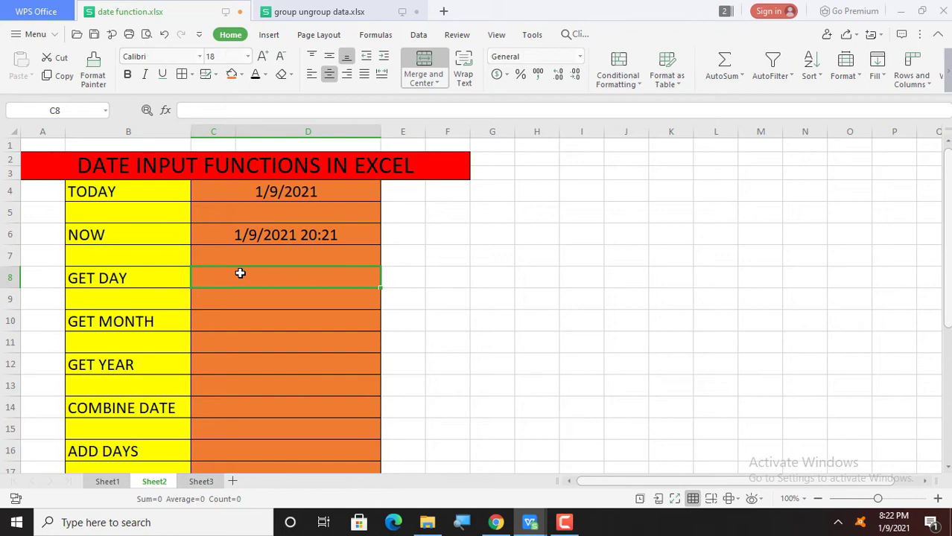
text(=D)
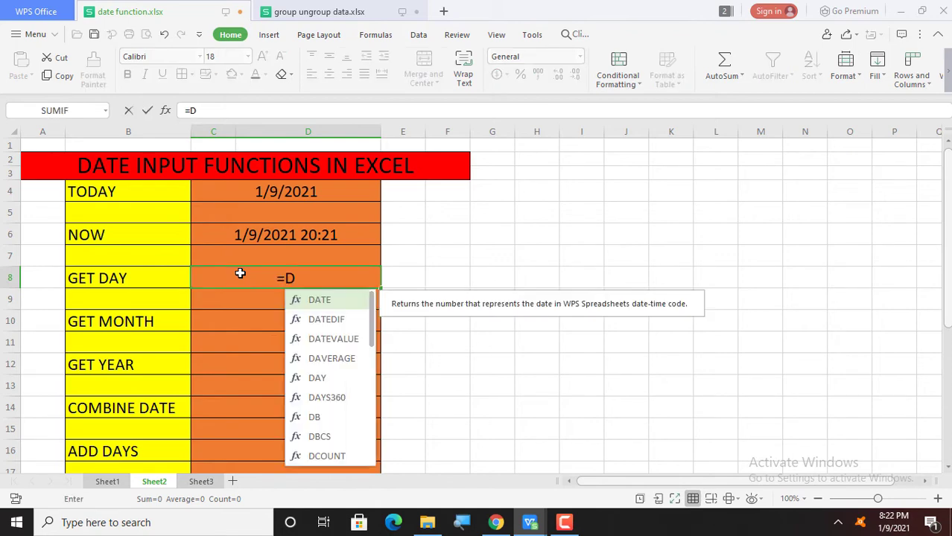
text(AY)
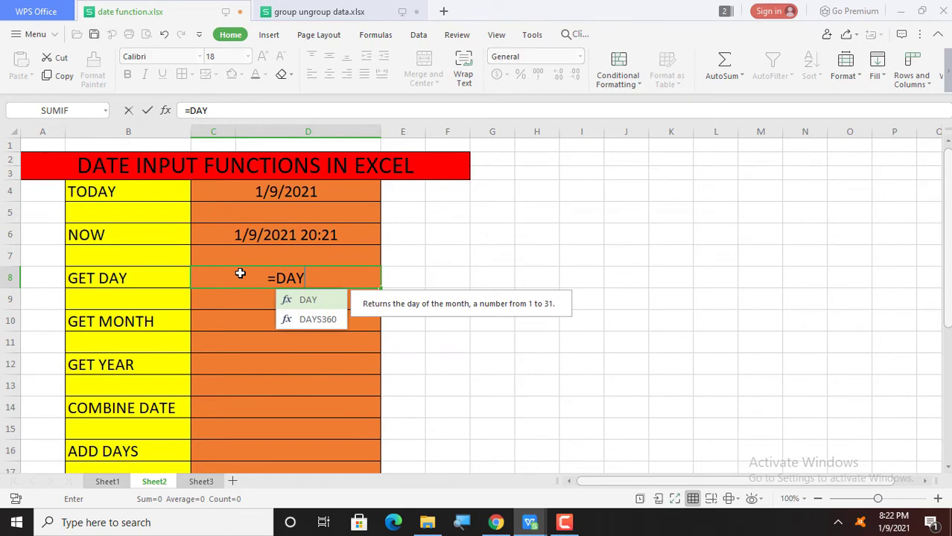
text(()
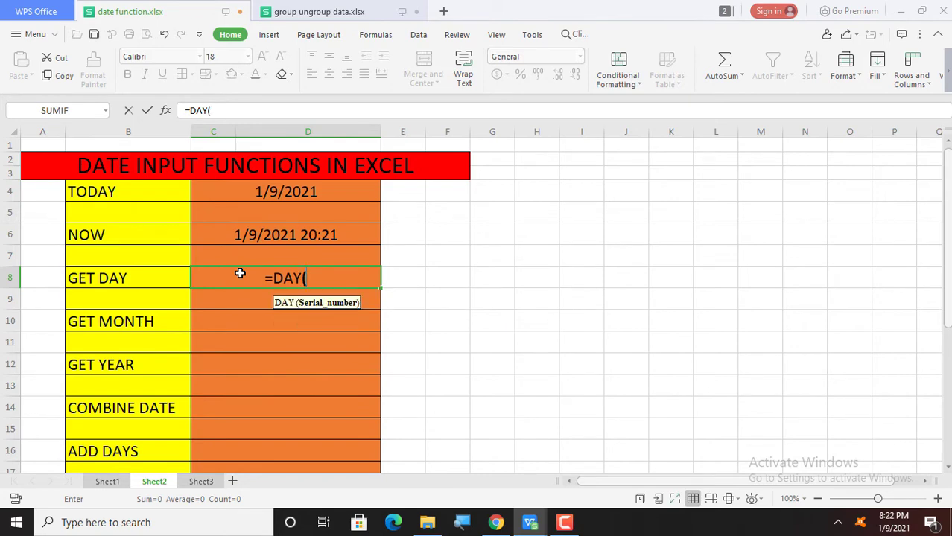
click(276, 234)
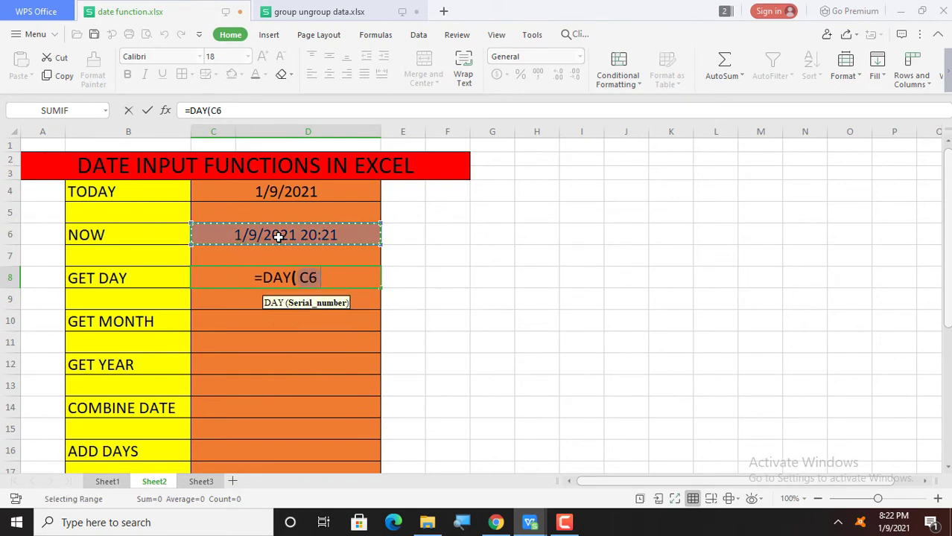
text())
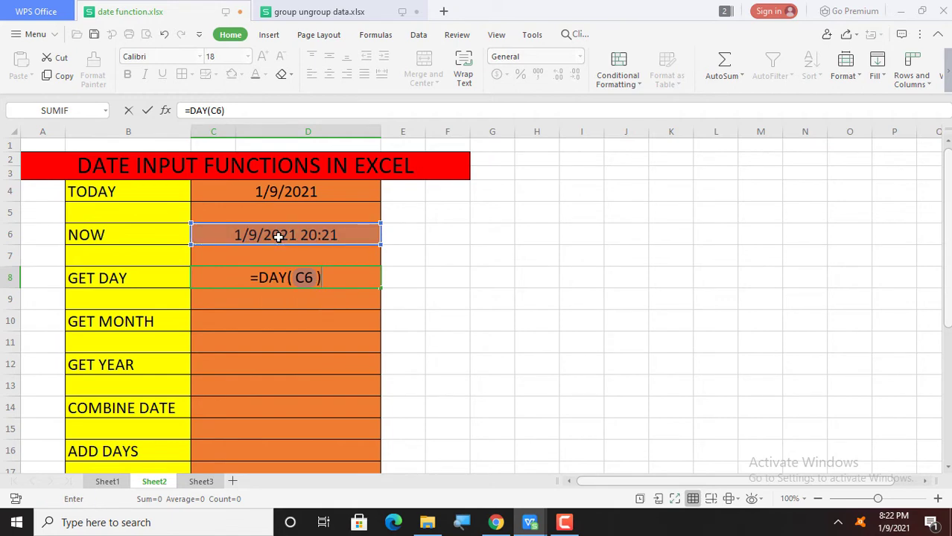
key(Return)
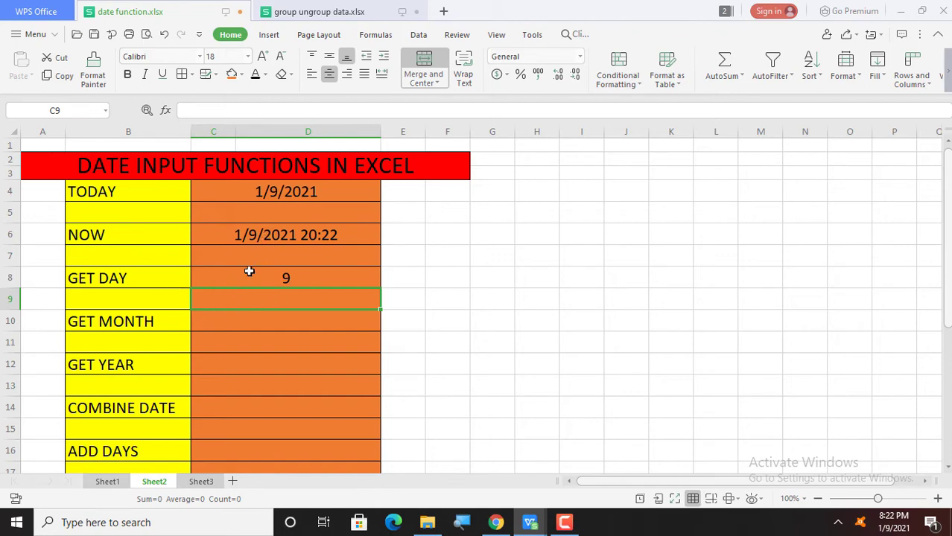
Enter =MONTH(C6) in cell C10 to extract the month from the NOW date.
click(245, 323)
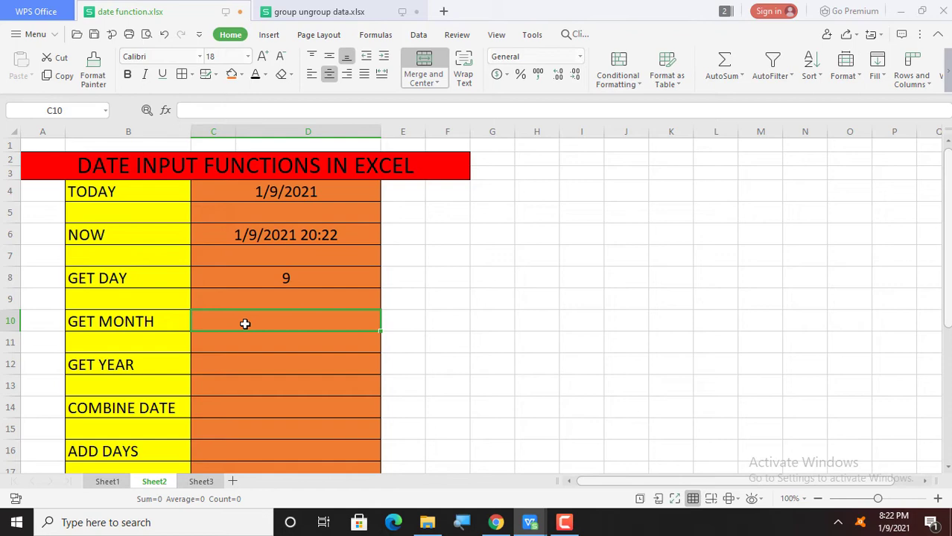
text(=)
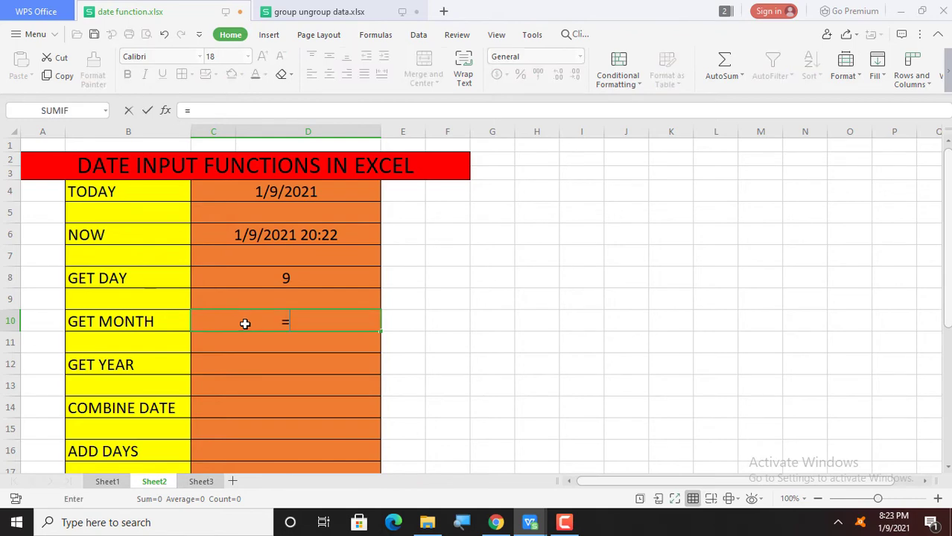
text(MONTH)
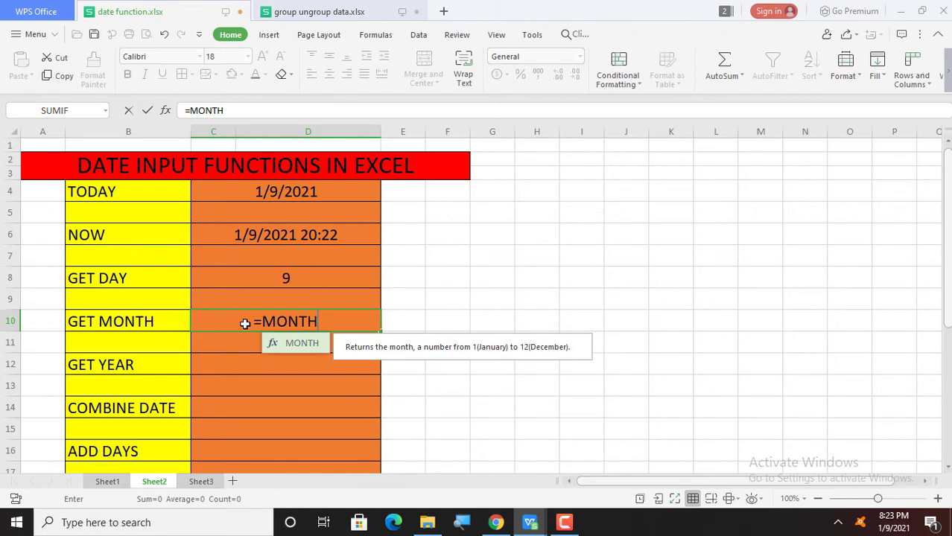
text(()
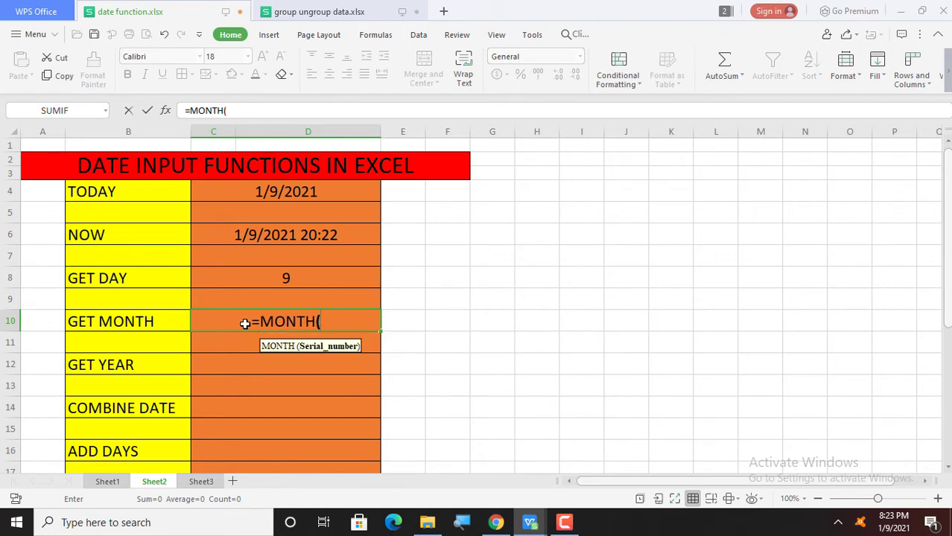
click(284, 230)
text())
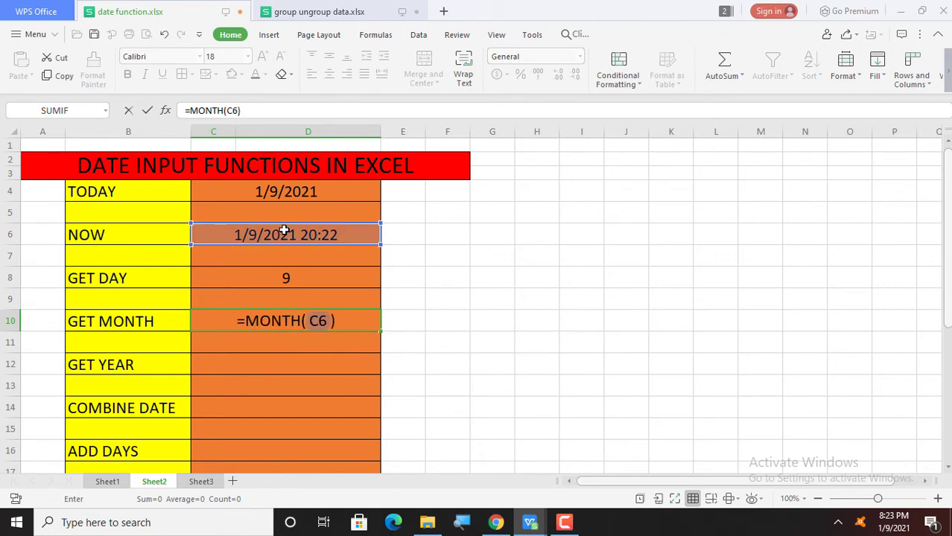
key(Return)
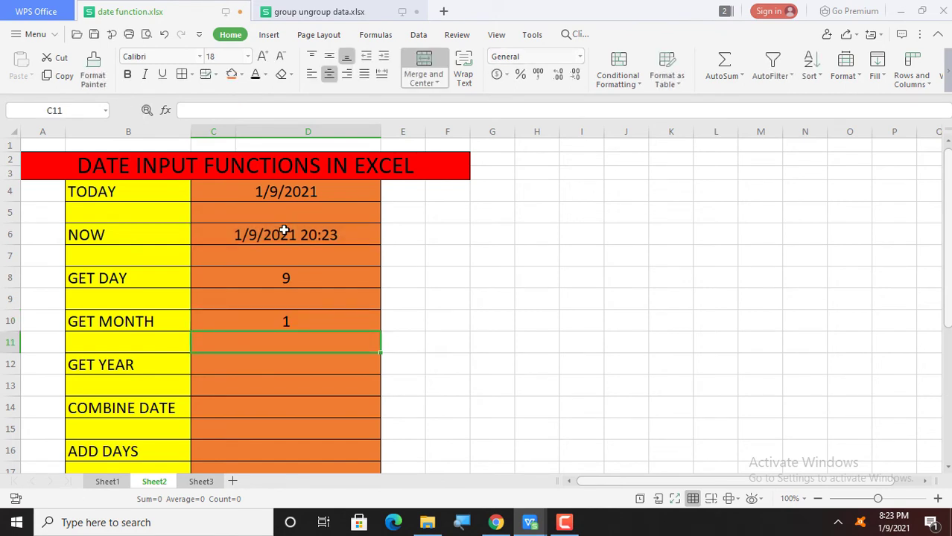
Enter =YEAR(C6) in cell C12 to extract the year from the NOW date.
key(Down)
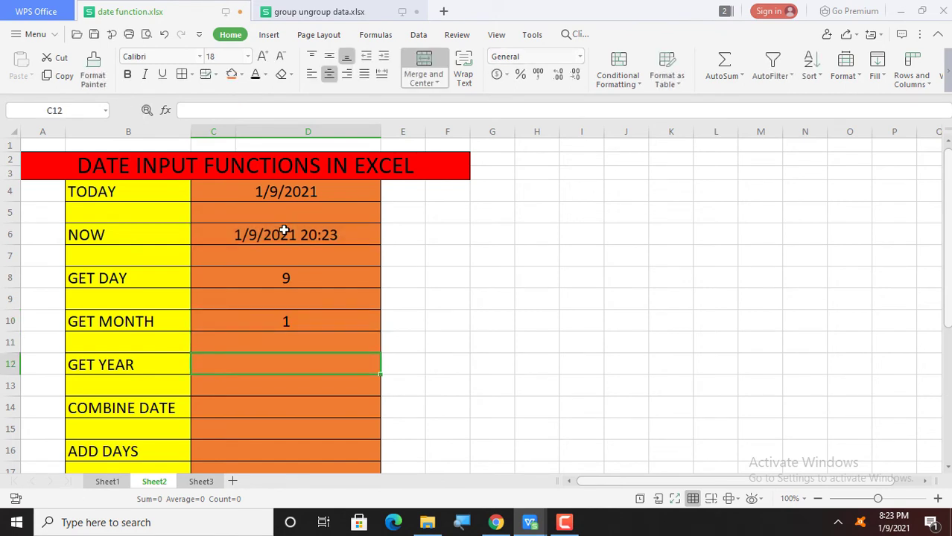
text(=Y)
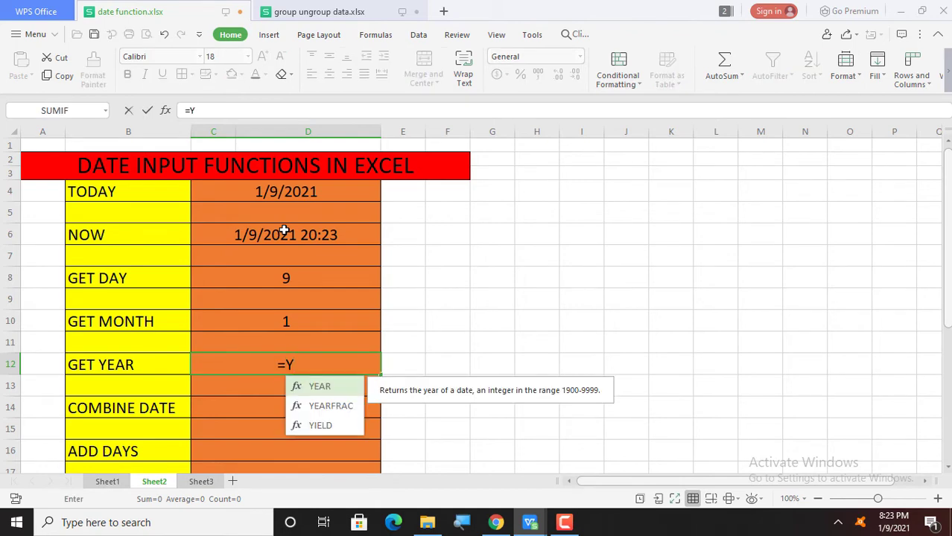
text(EAR)
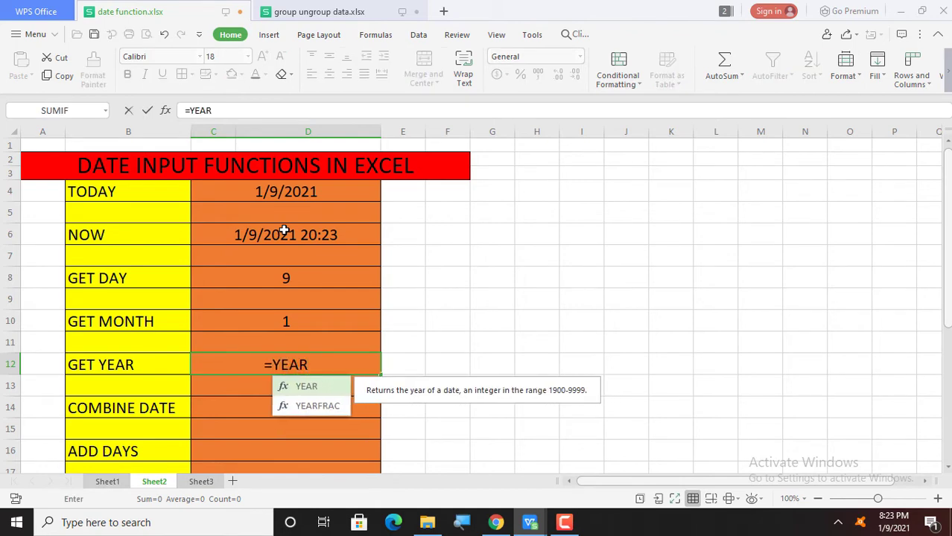
text(()
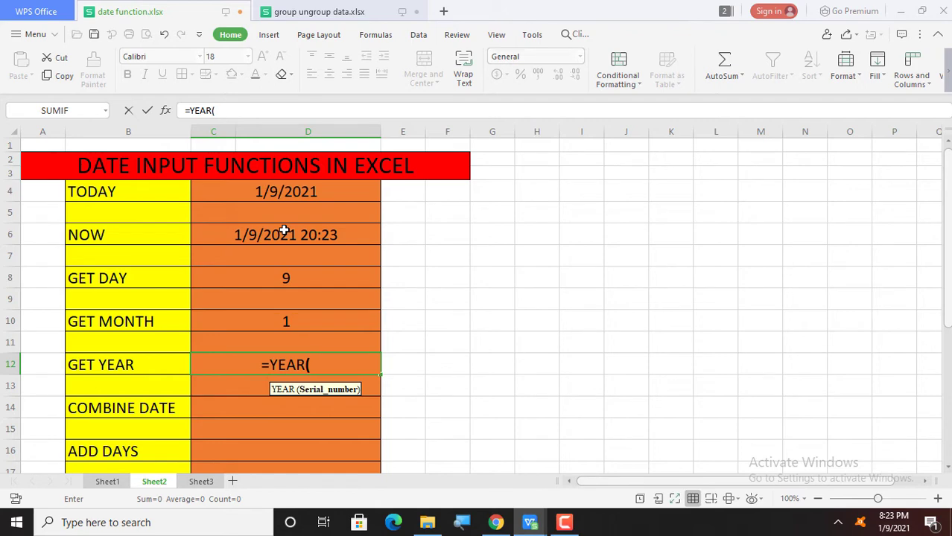
click(243, 231)
text())
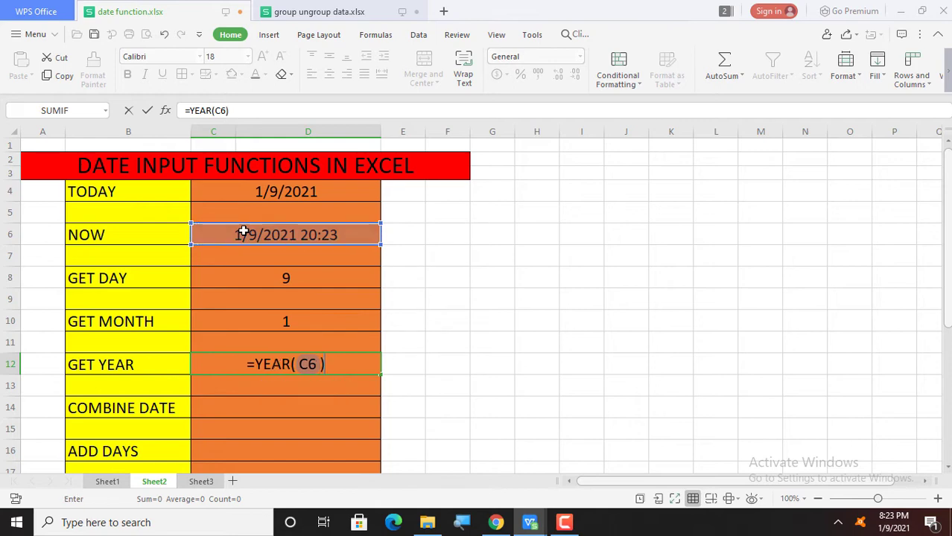
key(Return)
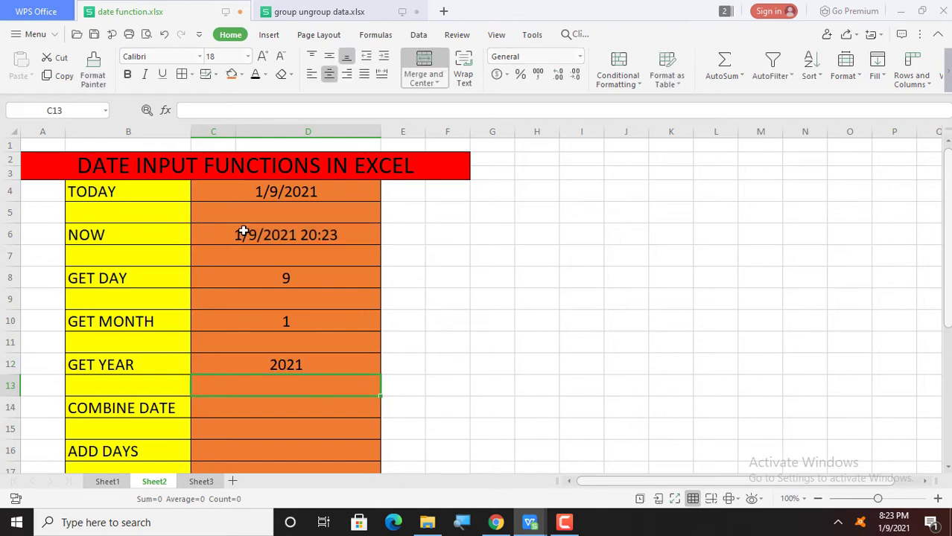
Enter =DATE(C12,C10,C8) in cell C14 to combine the extracted year, month and day into one date.
key(Down)
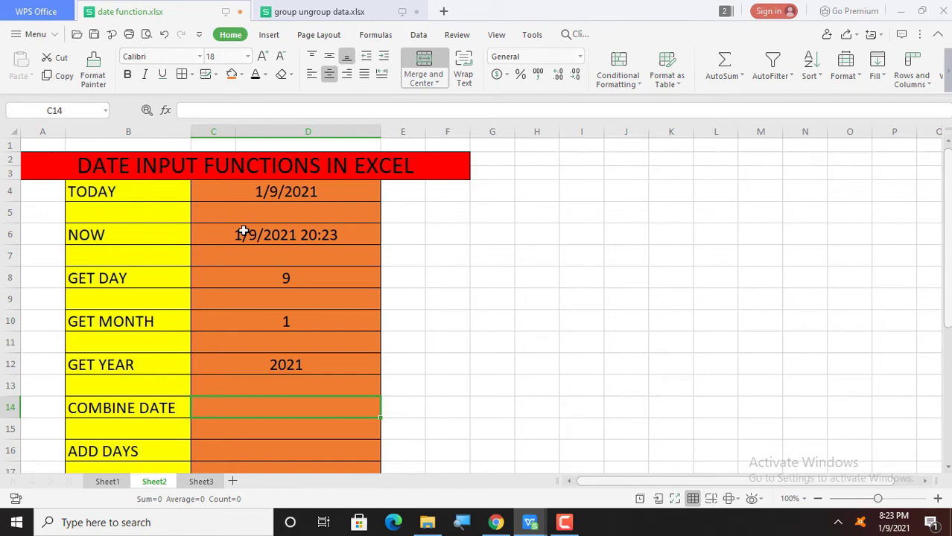
text(=DATE)
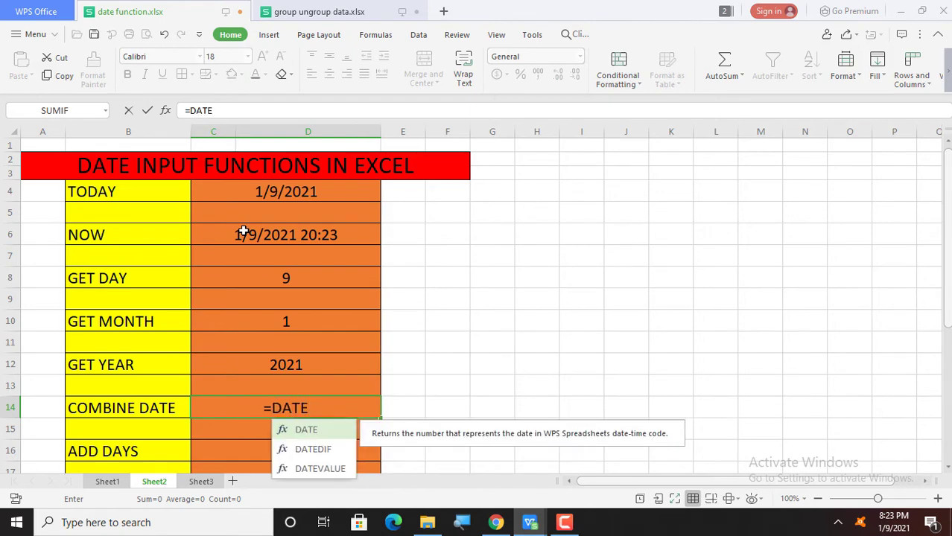
text(()
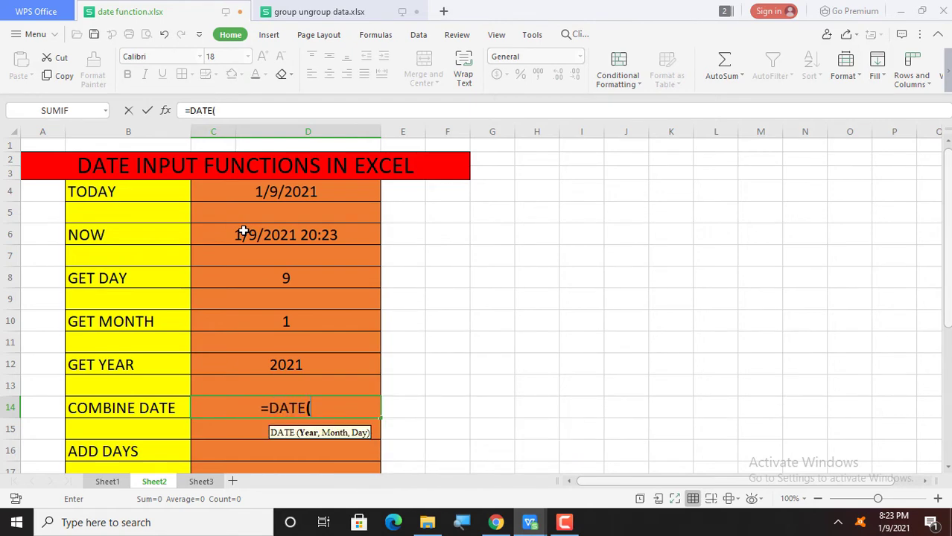
click(285, 365)
text(,)
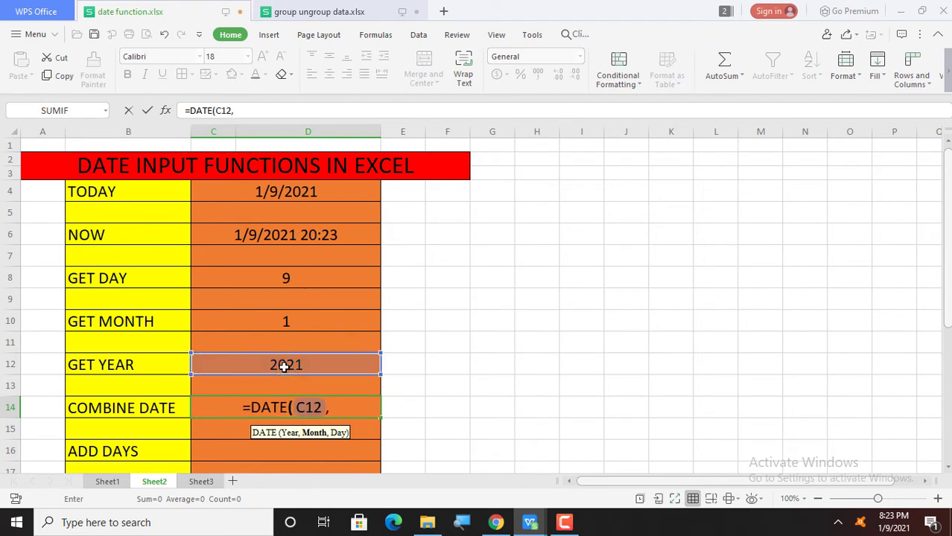
click(277, 321)
text(,)
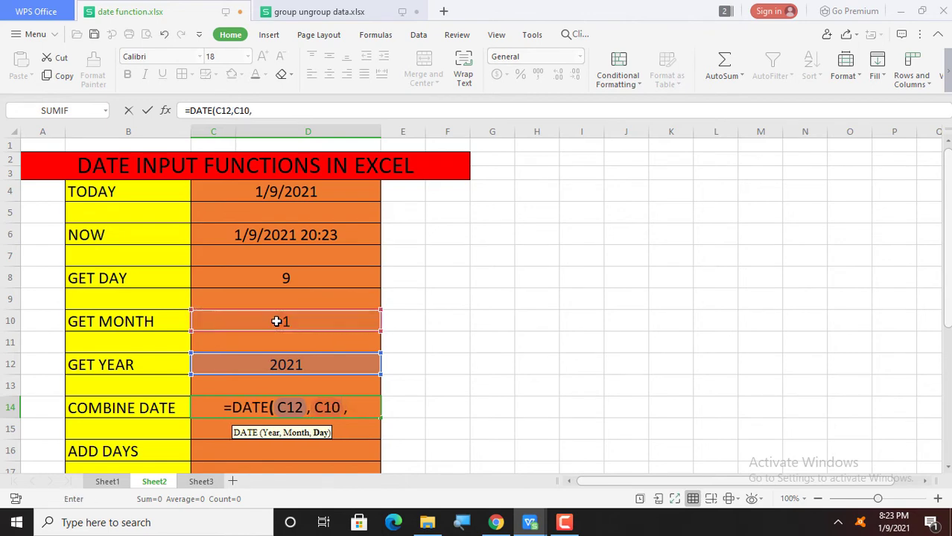
click(272, 279)
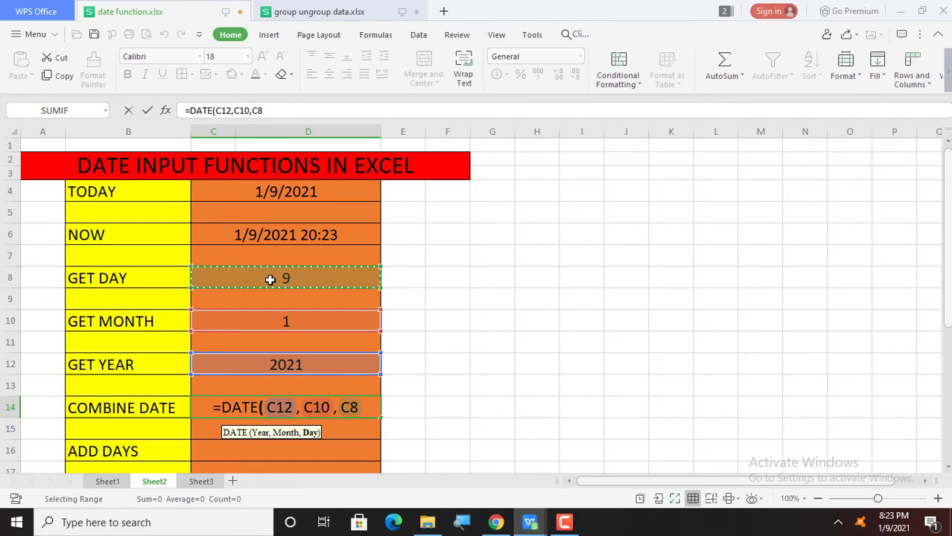
text())
key(Return)
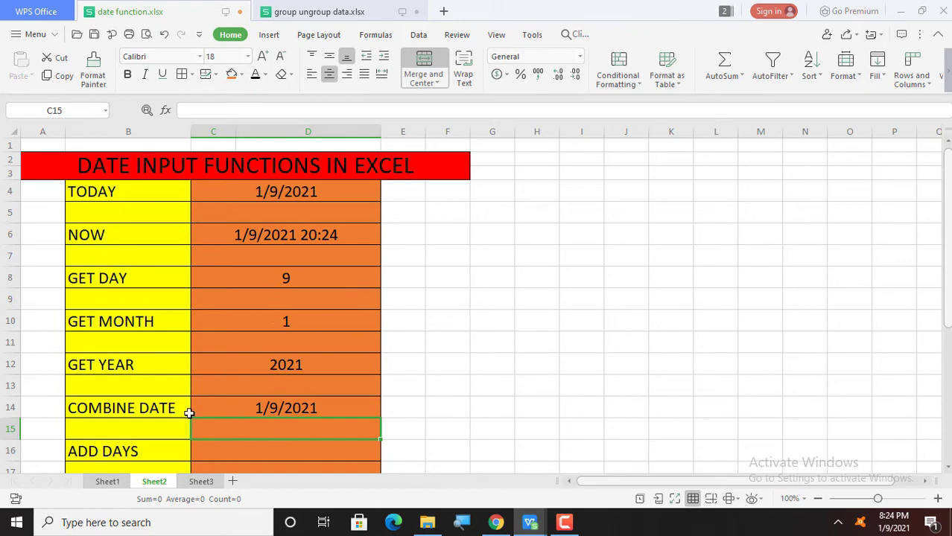
Enter 10 in cell B17 below the ADD DAYS label as the number of days to add.
click(219, 467)
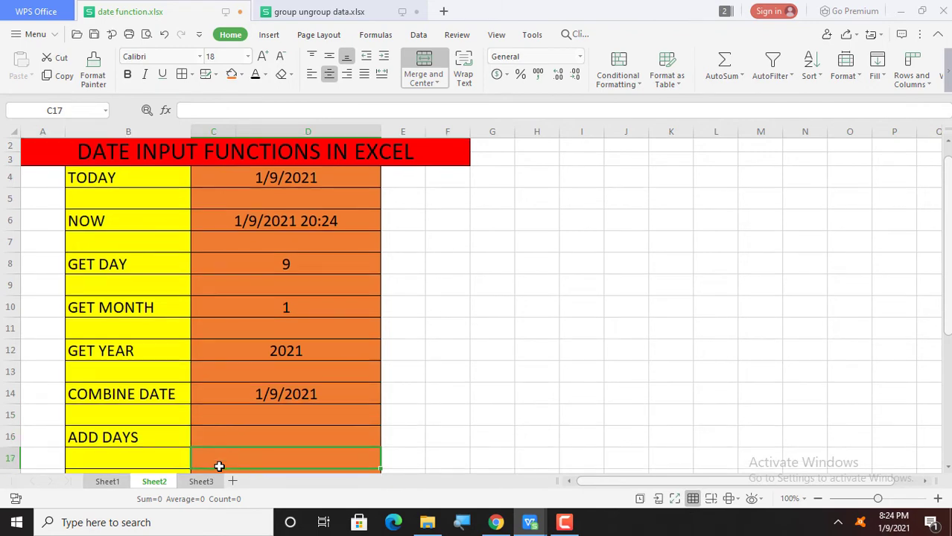
scroll(219, 466, down, 1)
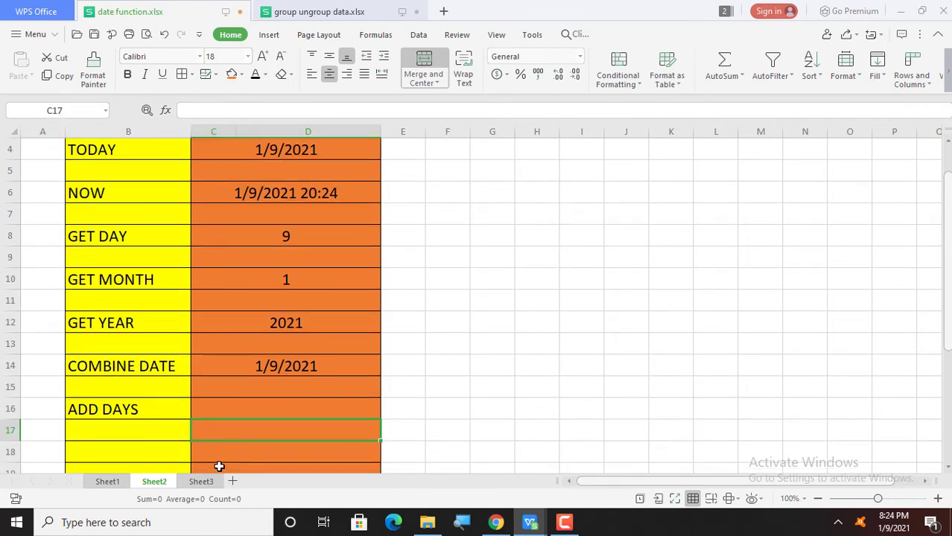
key(Up)
key(Down)
key(Up)
key(Up)
key(Up)
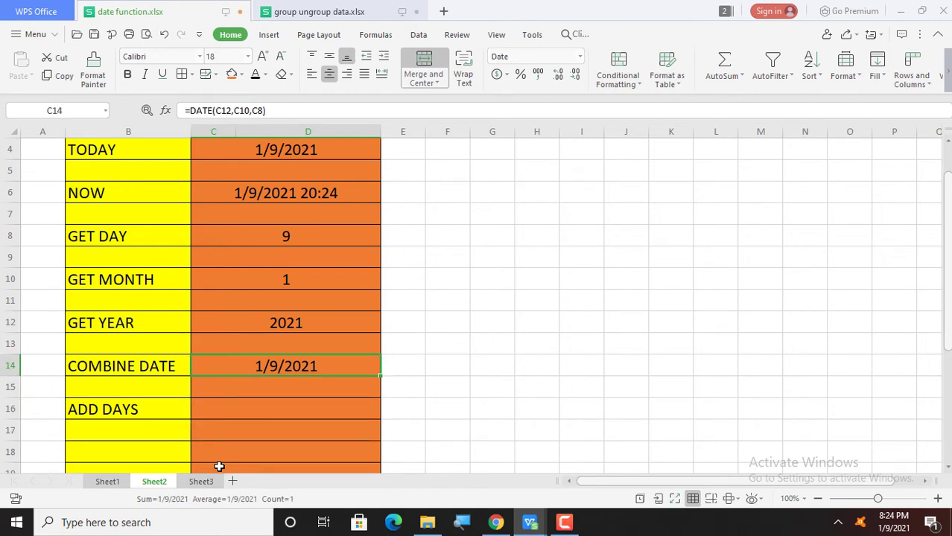
key(Down)
key(Down)
key(Down)
key(Down)
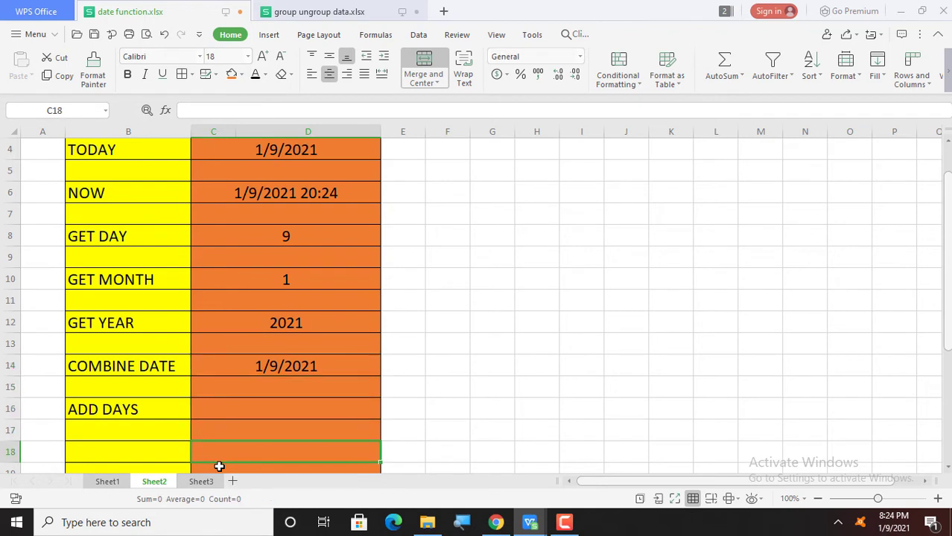
key(Up)
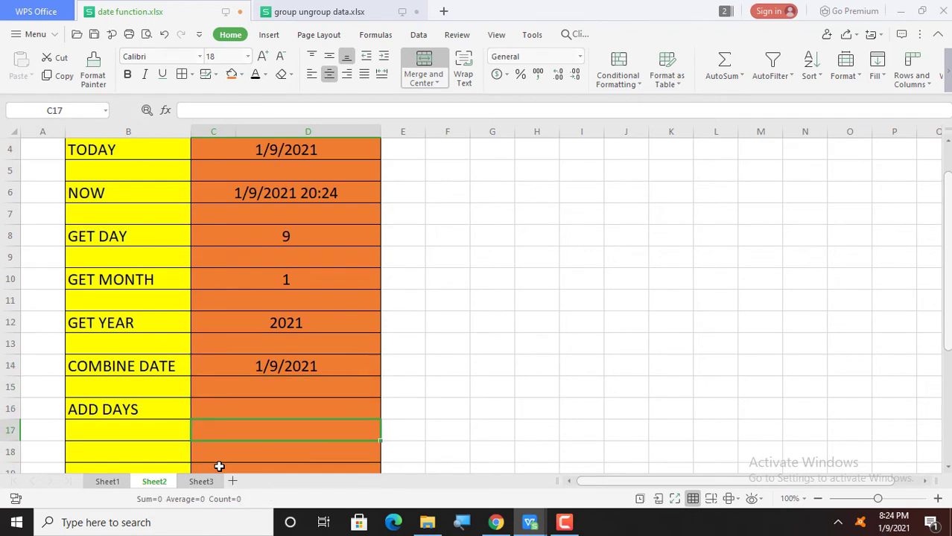
key(Left)
text(10)
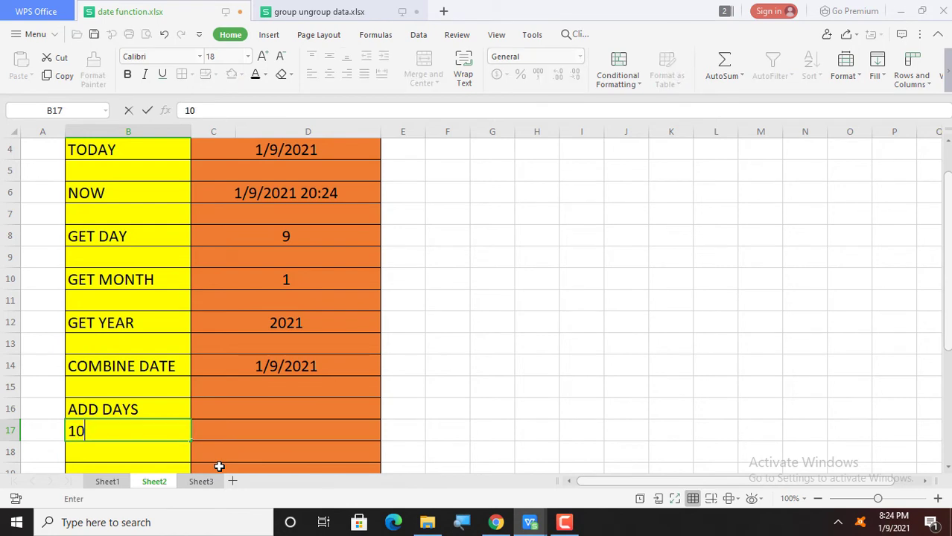
key(Right)
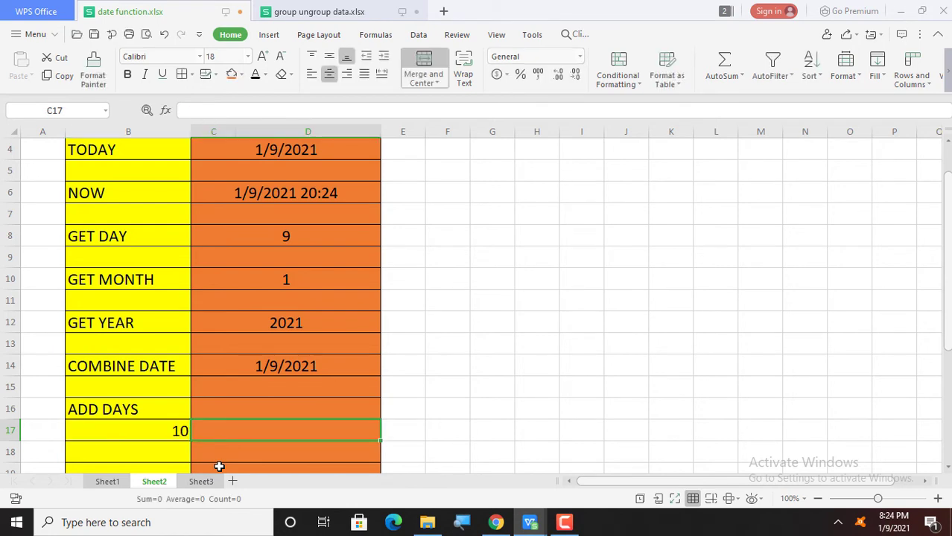
Try adding the days to the combined date with the formula =C14+B17 in cell C17.
text(+)
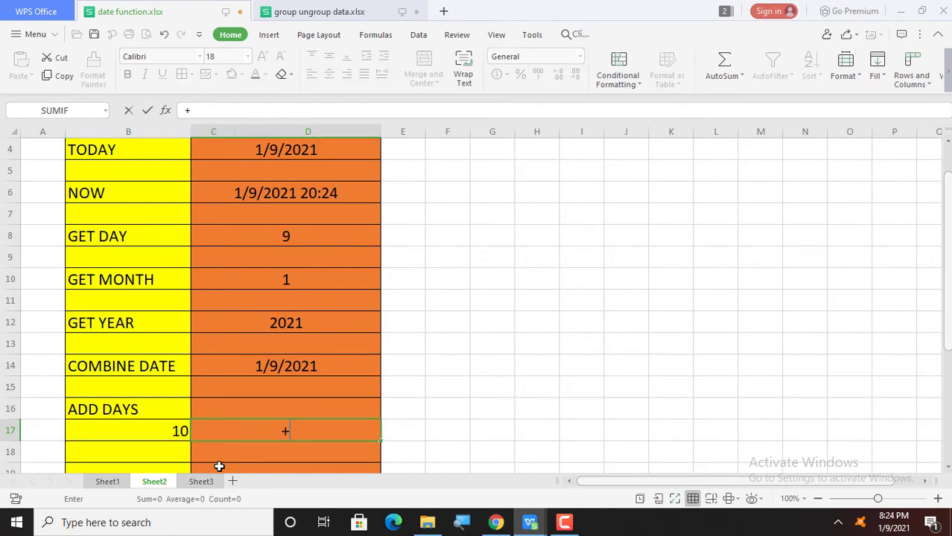
key(BackSpace)
text(=)
click(266, 366)
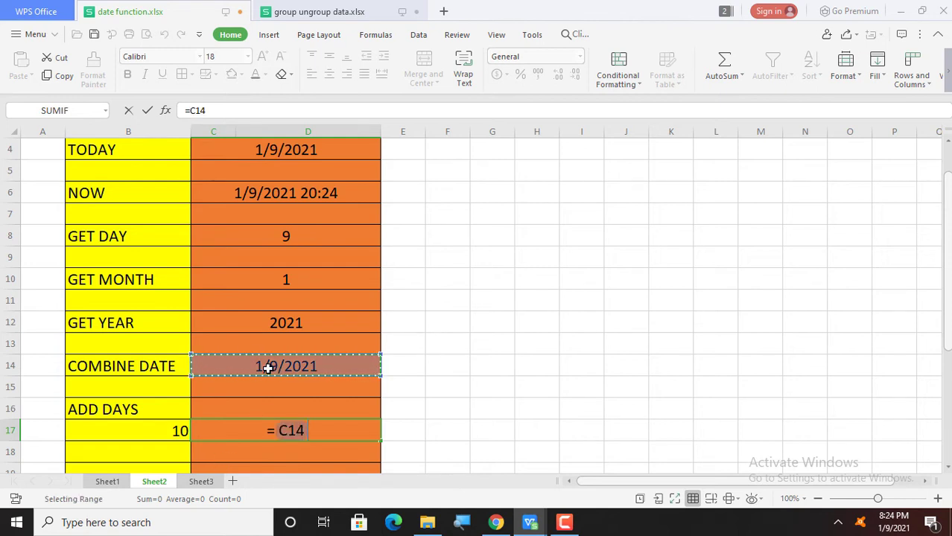
text(=)
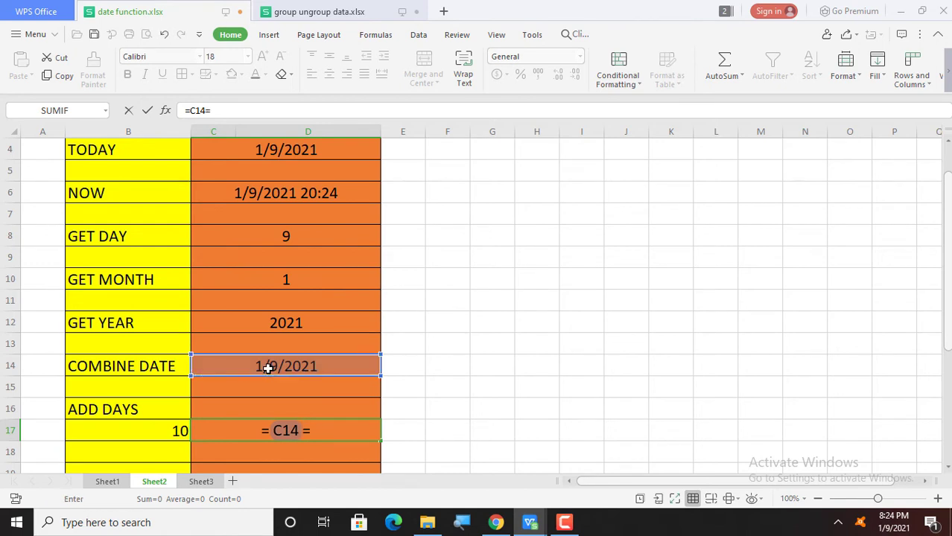
key(BackSpace)
text(+)
click(164, 434)
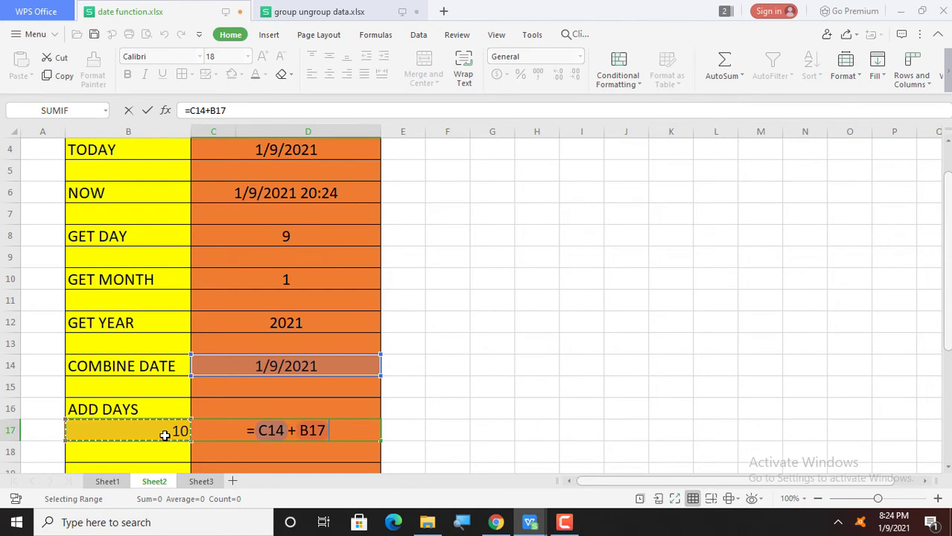
key(Return)
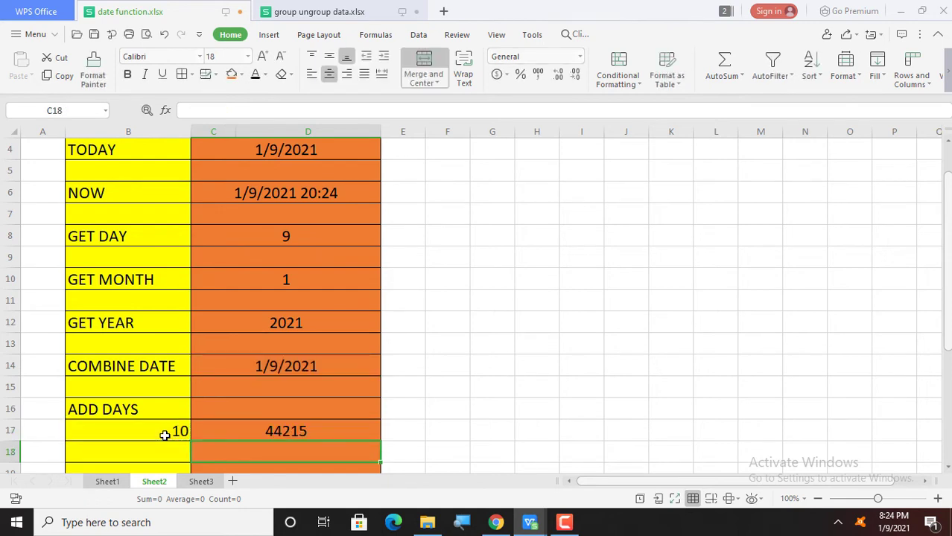
Copy the combined date cell C14 onto C17 to carry over its date format, and clear the pasted formula.
key(Up)
key(Up)
key(Up)
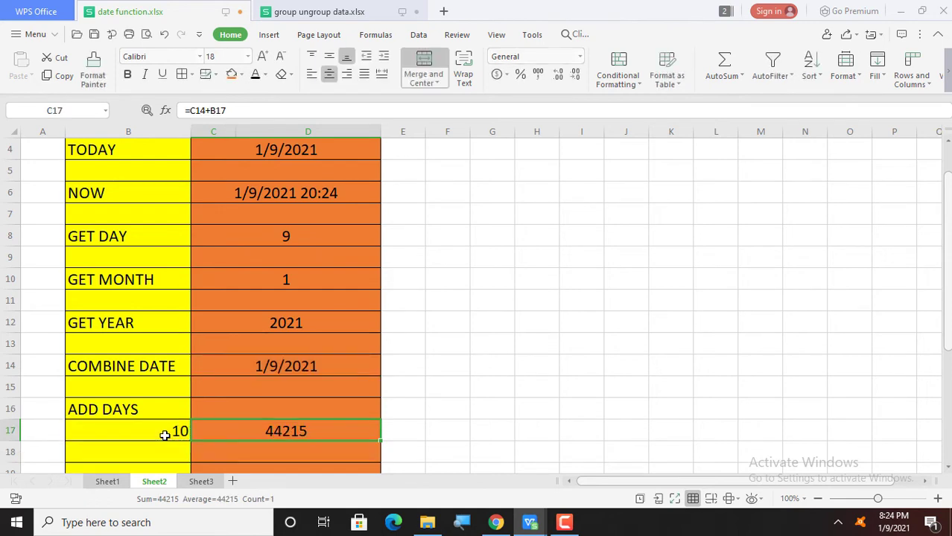
key(Up)
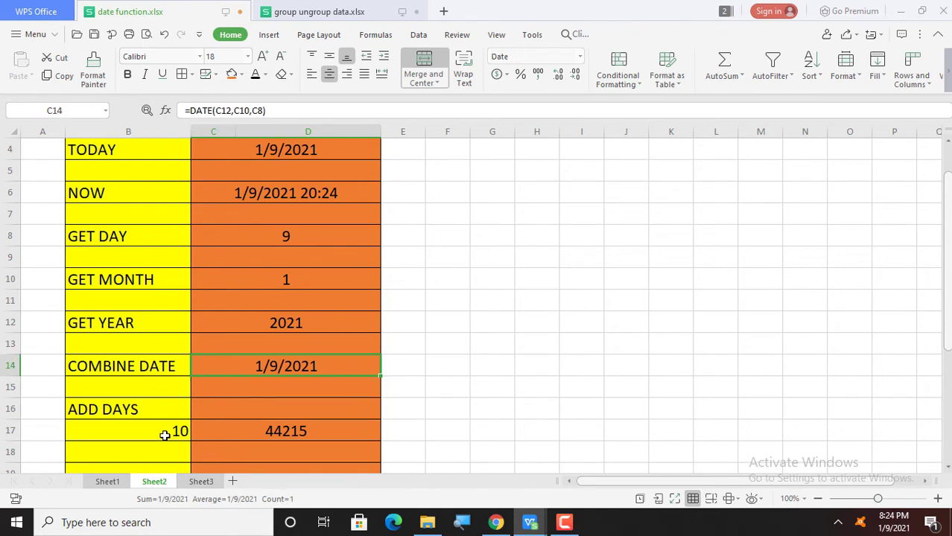
key(ctrl+c)
key(Down)
key(Down)
key(Down)
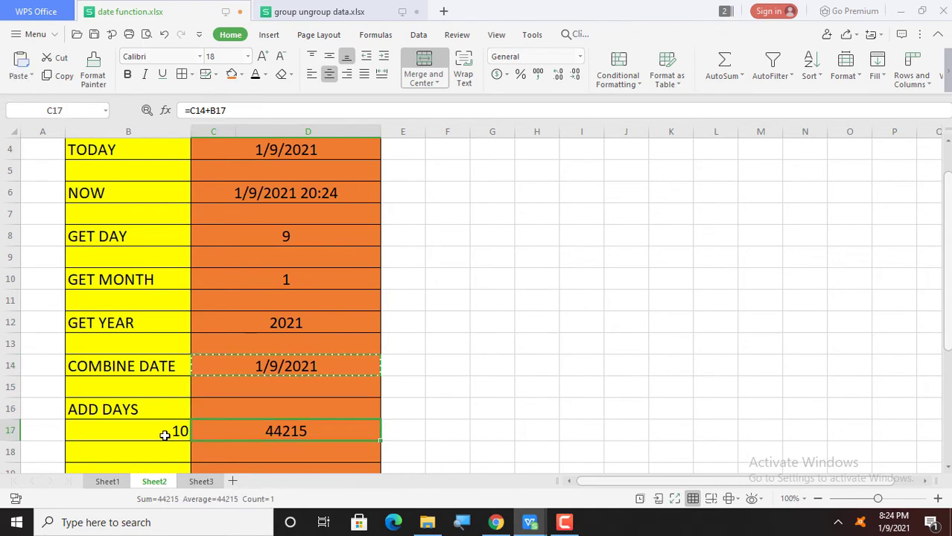
key(ctrl+v)
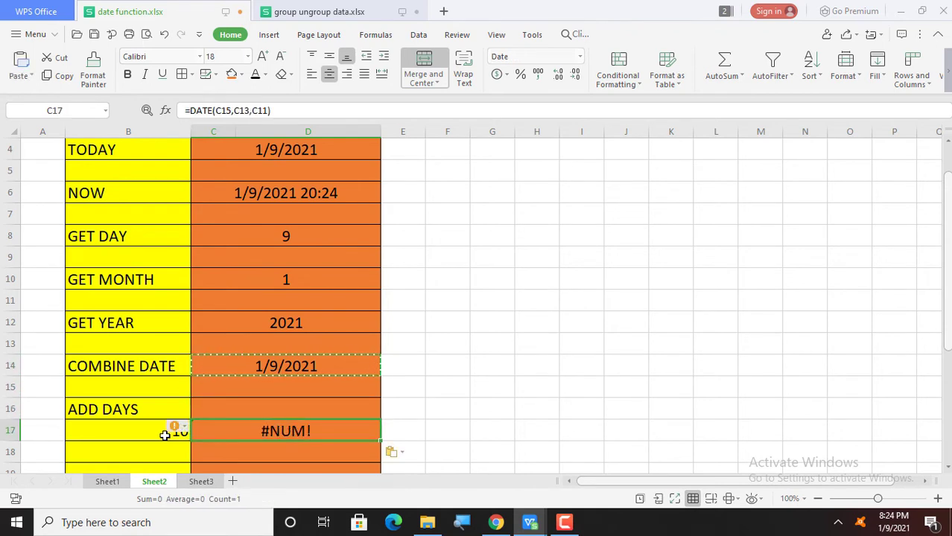
click(446, 433)
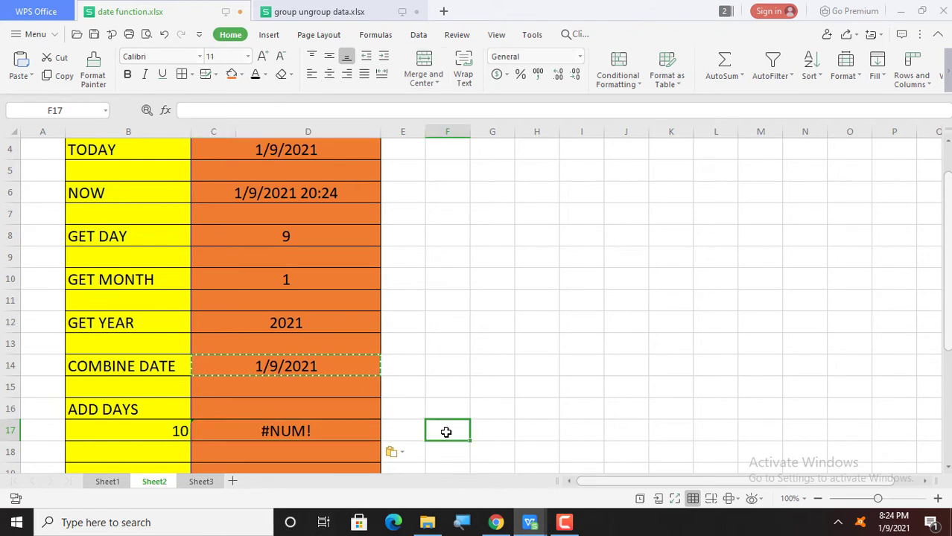
click(328, 431)
key(Delete)
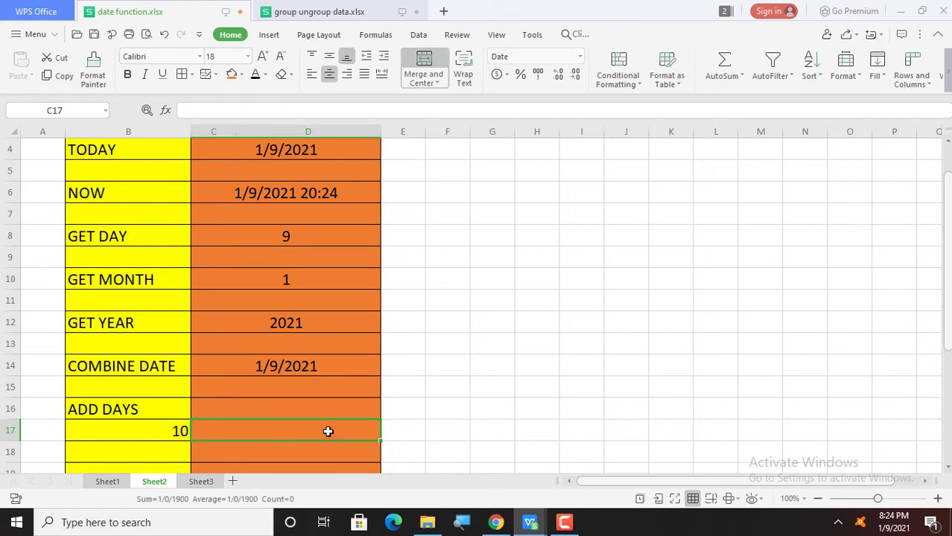
Enter =C14+B17 again in the date-formatted cell C17 to add the days to the combined date.
key(Up)
click(328, 432)
text(=)
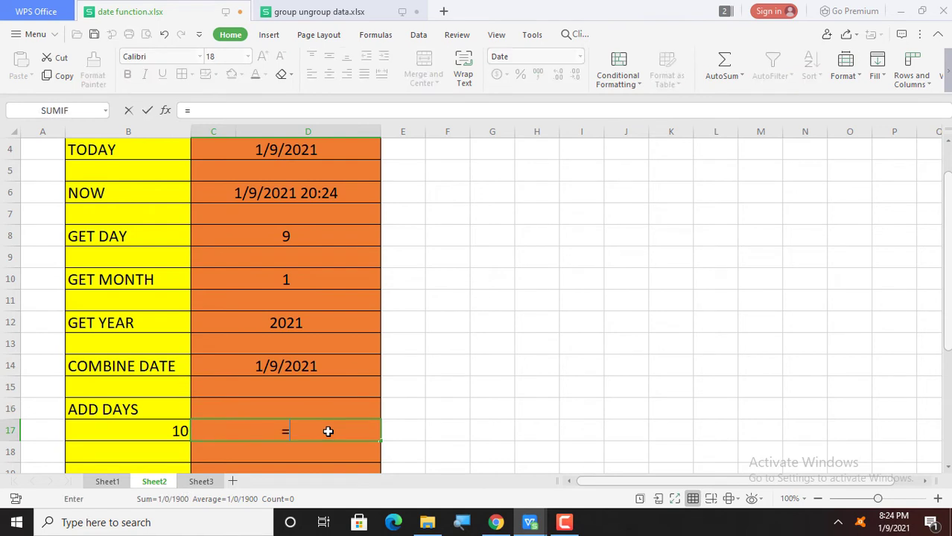
click(290, 368)
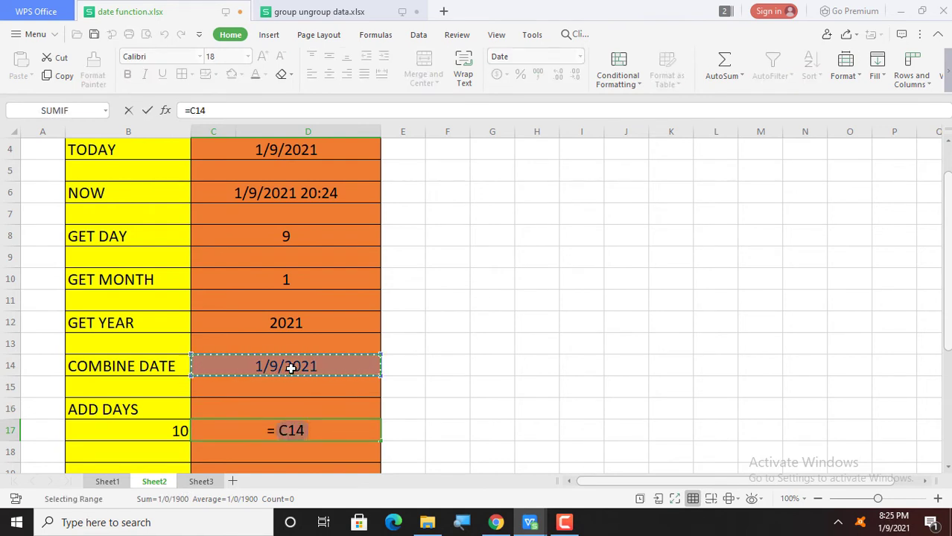
text(+)
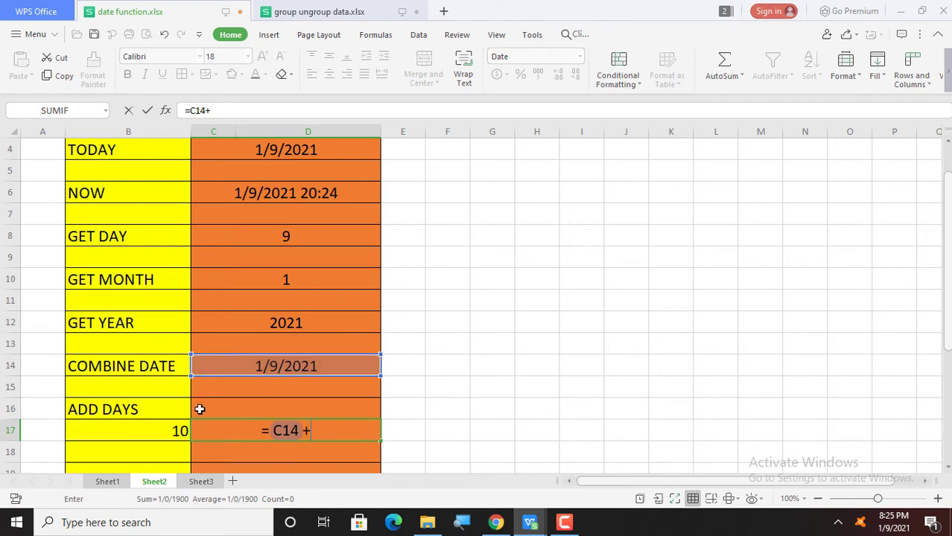
click(140, 424)
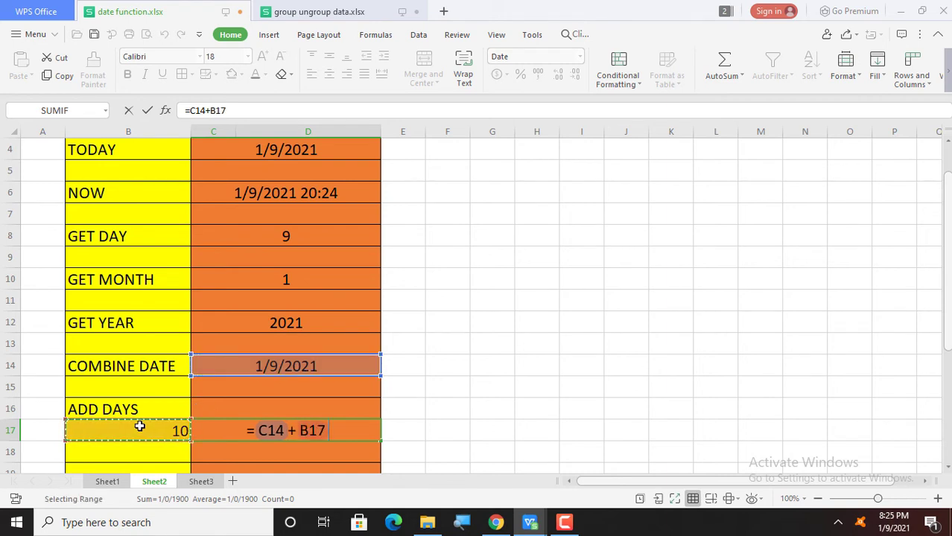
key(Return)
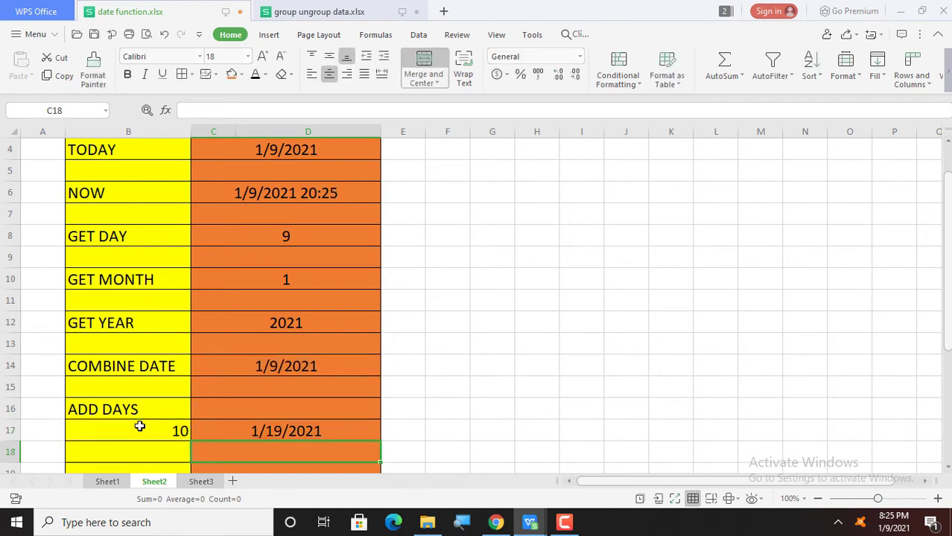
Examine the add-days formula in cell C17 and the cells it references, leaving it unedited.
key(Up)
key(Right)
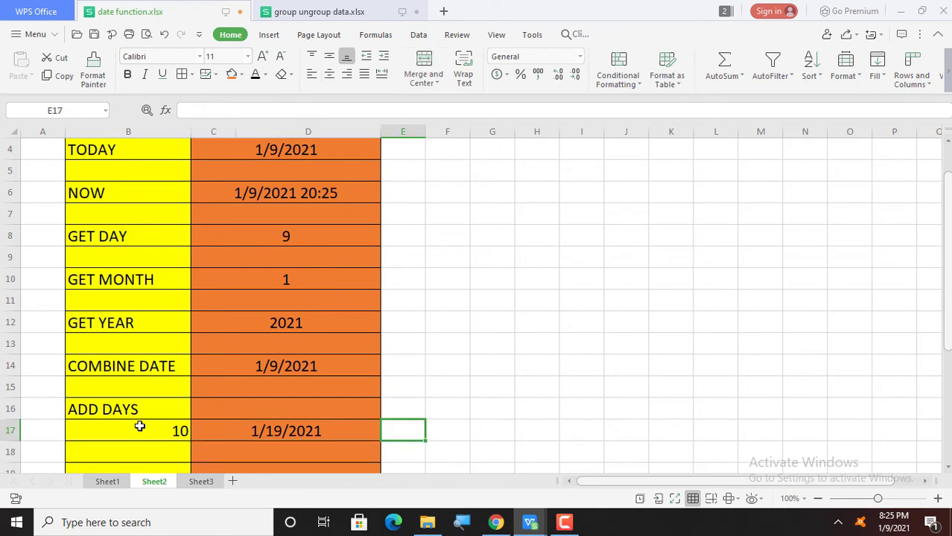
key(Left)
key(Left)
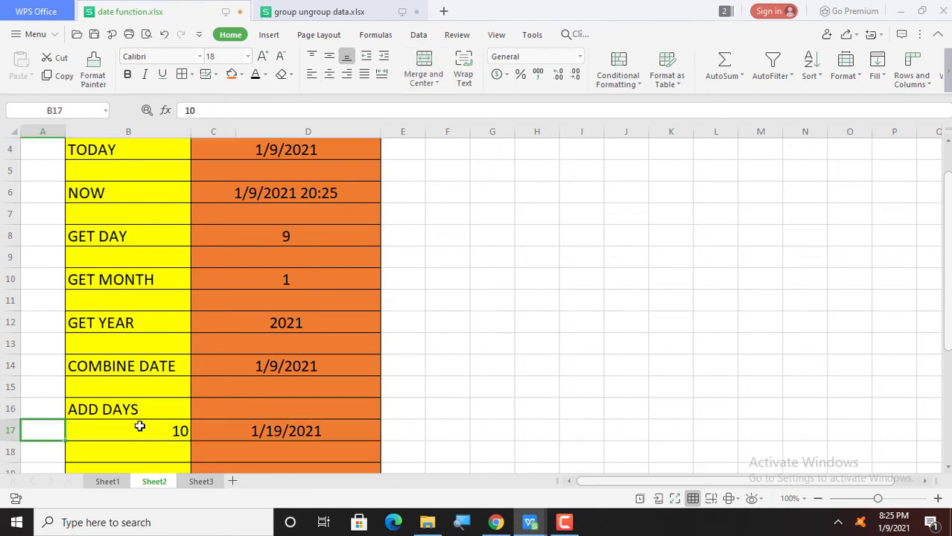
key(Right)
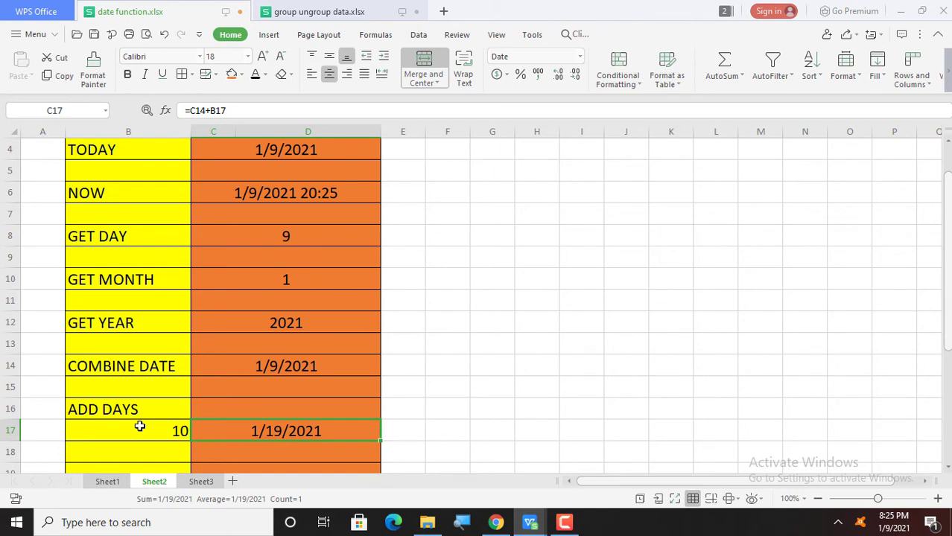
double_click(273, 434)
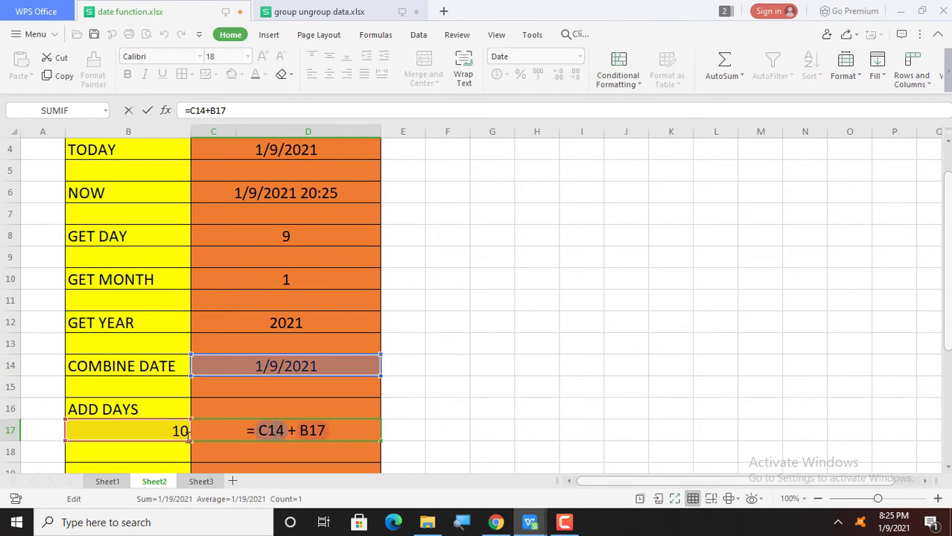
click(516, 415)
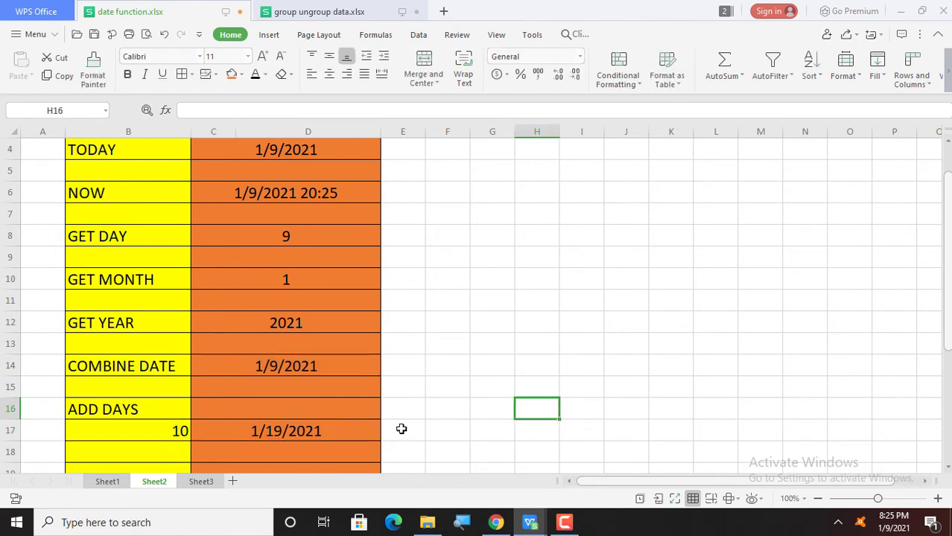
Replace the add-days formula in cell C17 with =C14+20 to add a fixed 20 days to the combined date.
click(285, 430)
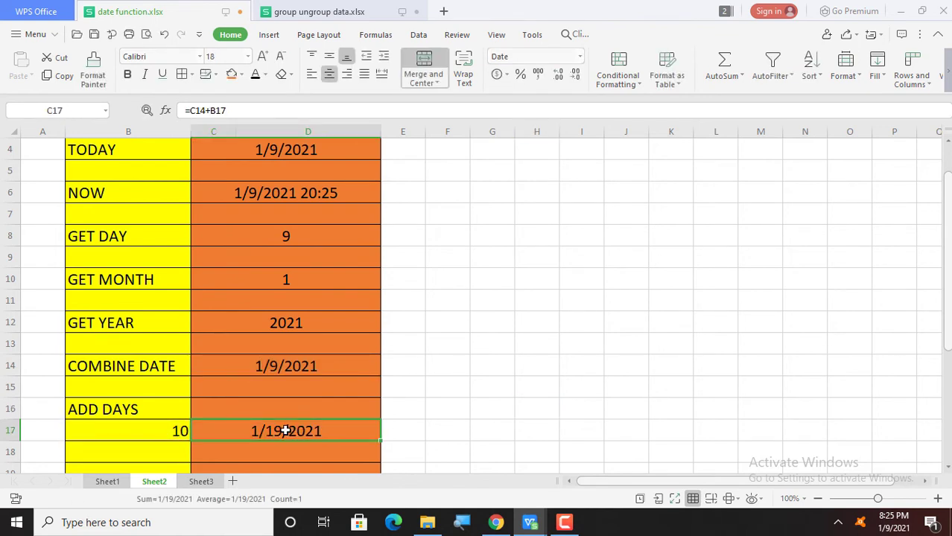
text(=)
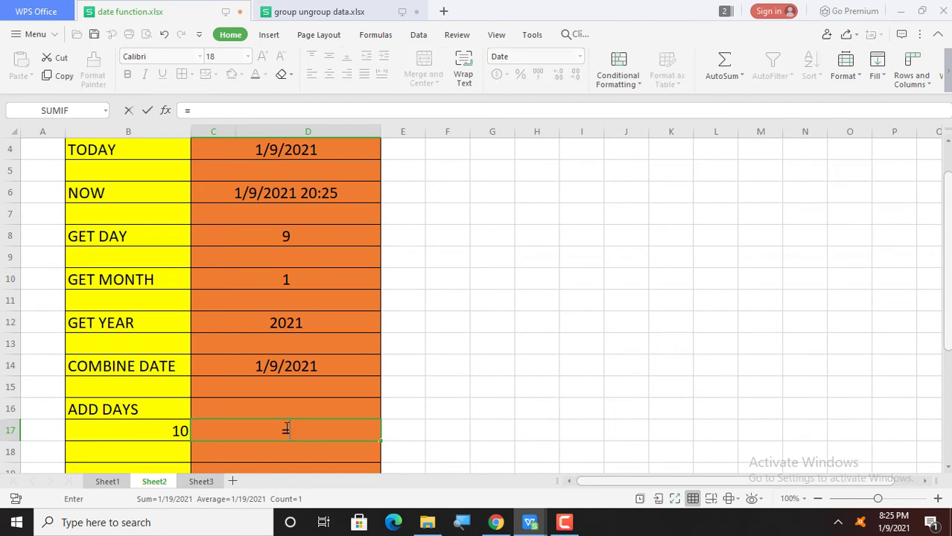
click(285, 366)
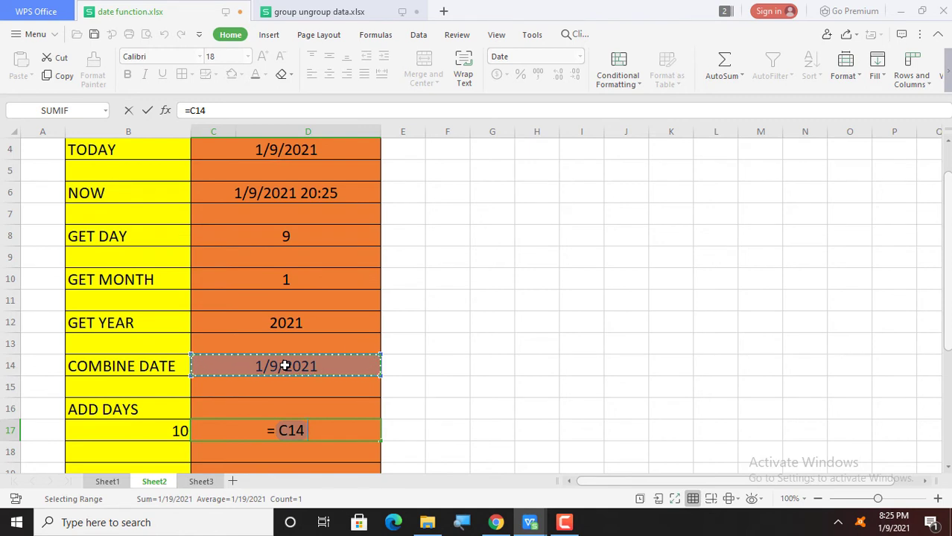
text(=)
key(BackSpace)
text(+)
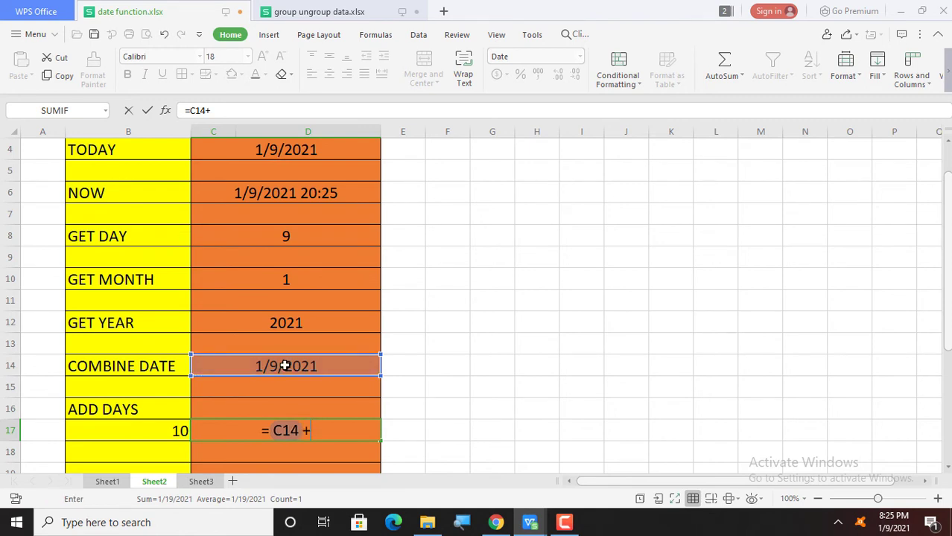
text(20)
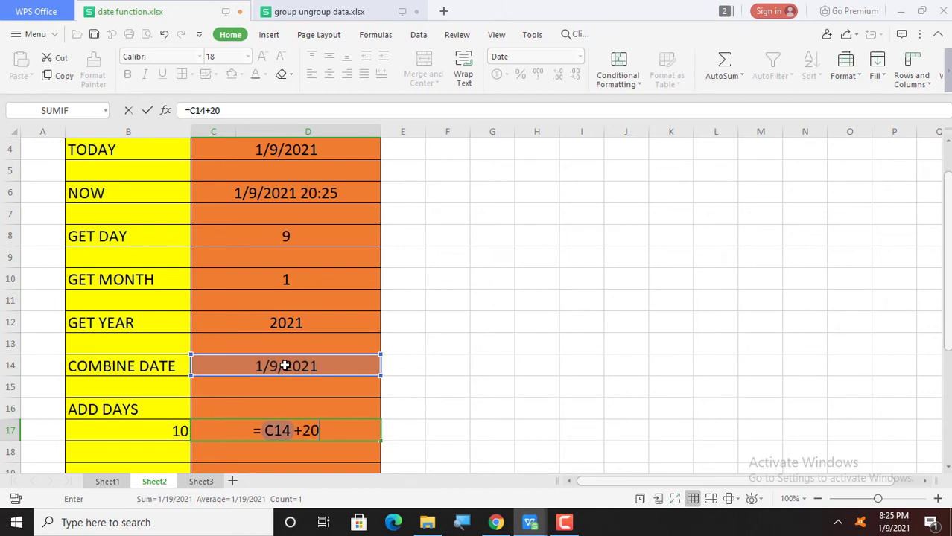
key(Return)
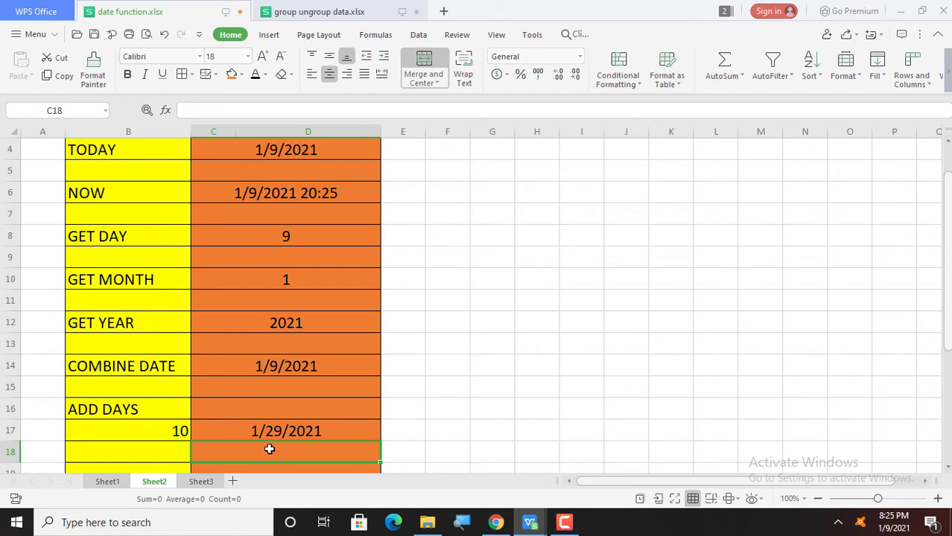
Try subtracting 5 days from the date in C17 with the formula =C17-5 in cell C18.
scroll(268, 449, down, 1)
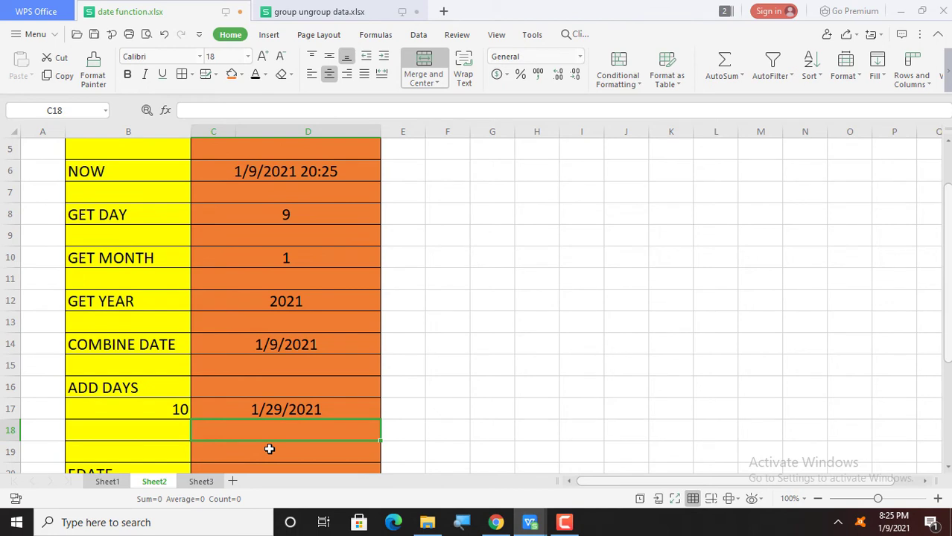
text(=)
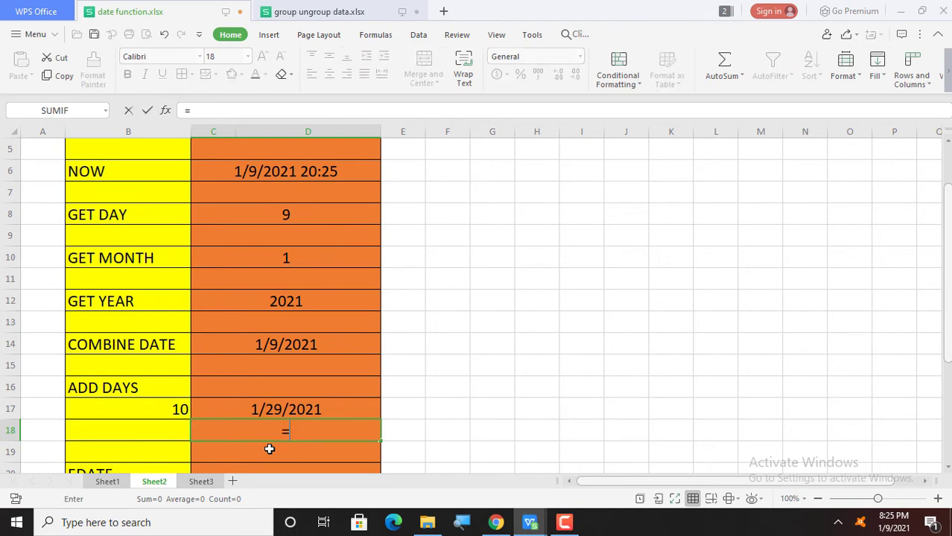
click(272, 406)
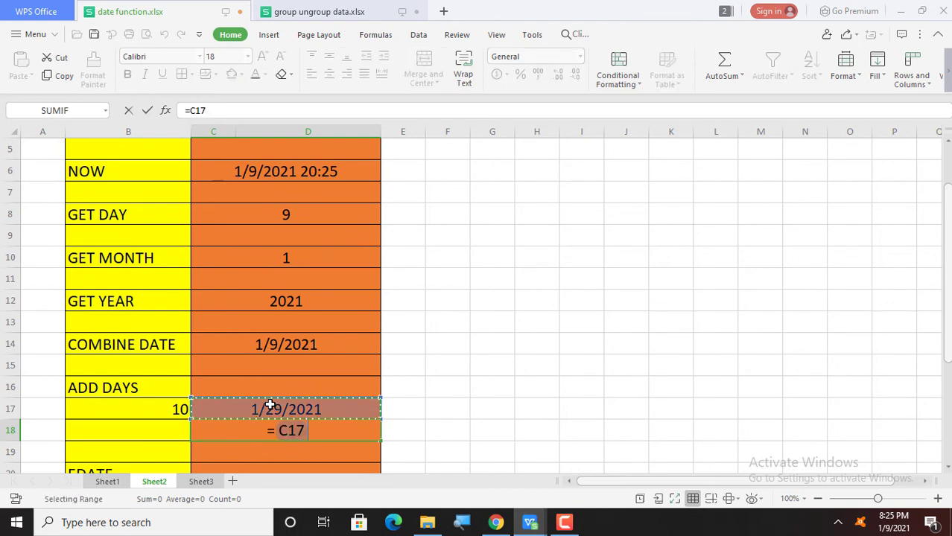
text(-)
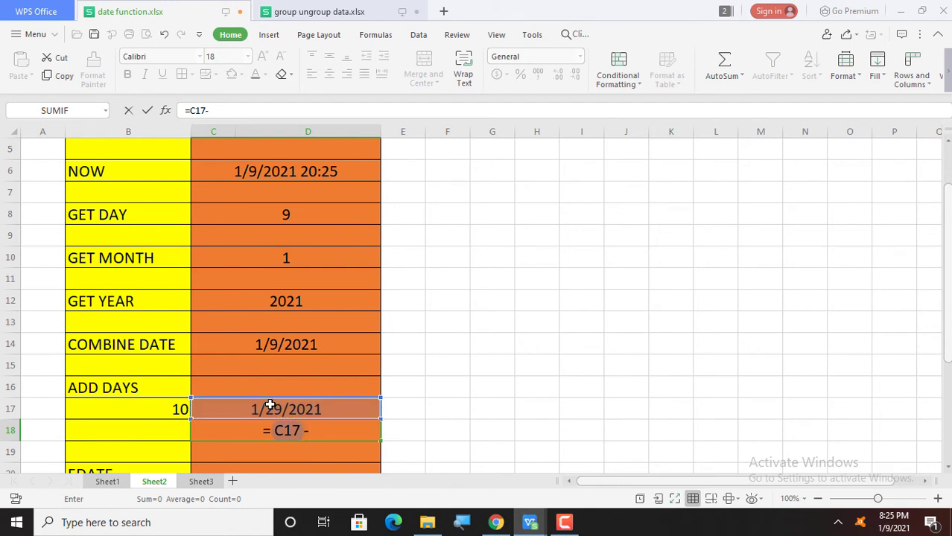
text(5)
key(Return)
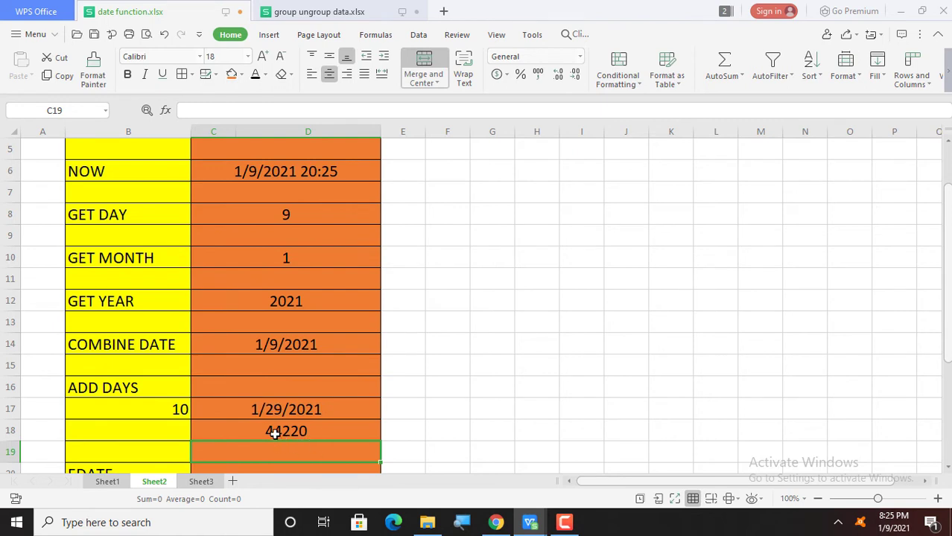
Copy cell C17 onto C18 to carry over its date format, and clear the pasted formula.
click(291, 410)
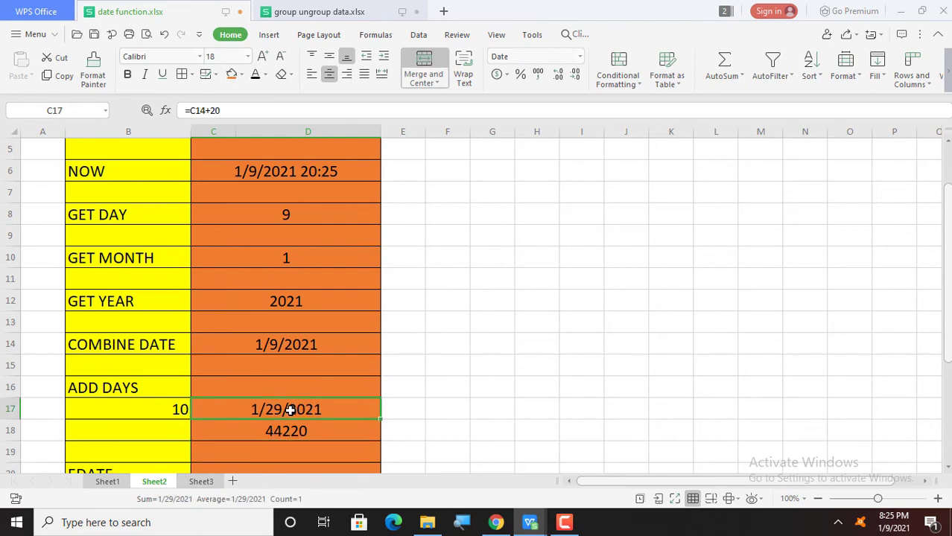
key(ctrl+c)
key(Down)
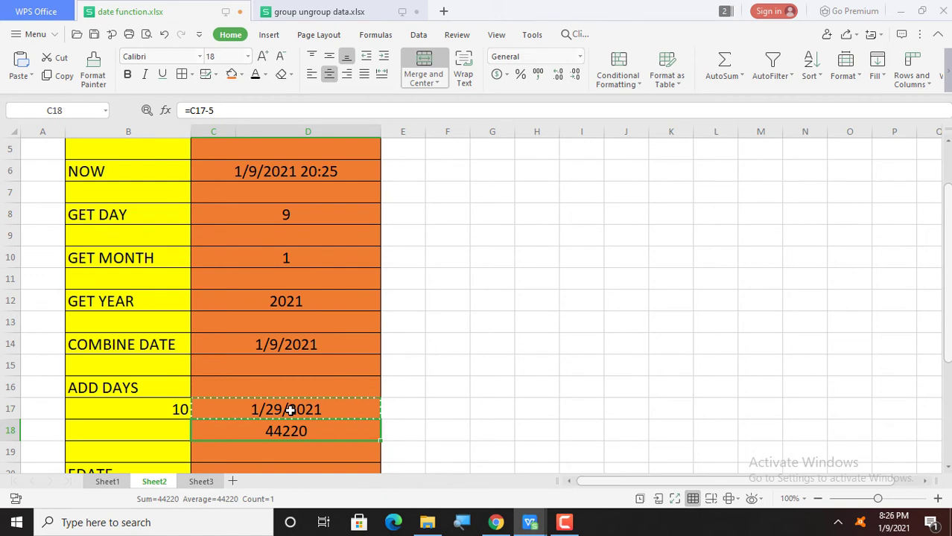
key(ctrl+v)
key(Up)
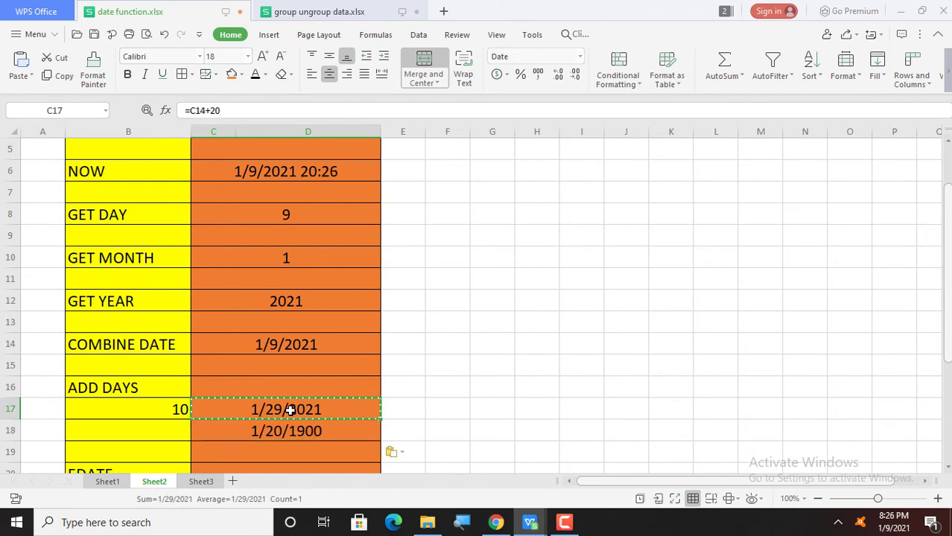
key(Down)
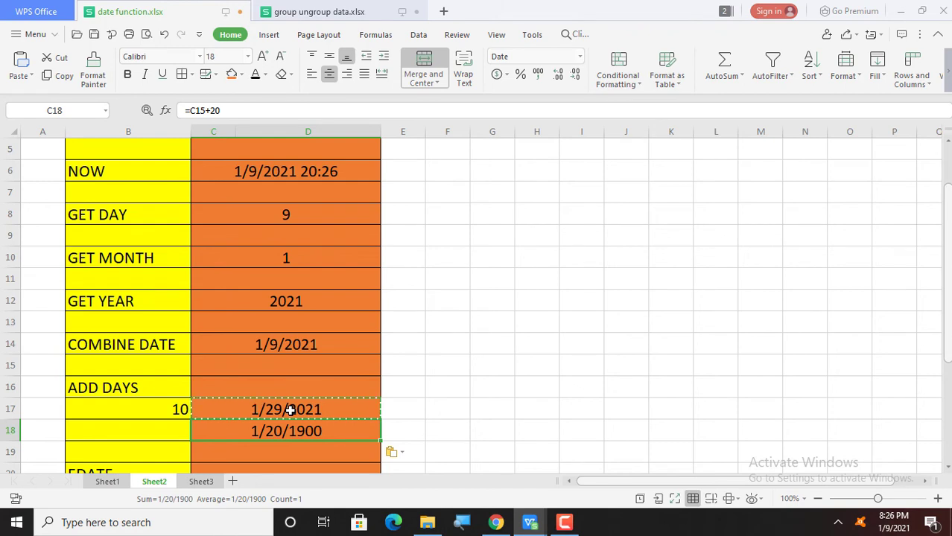
key(Delete)
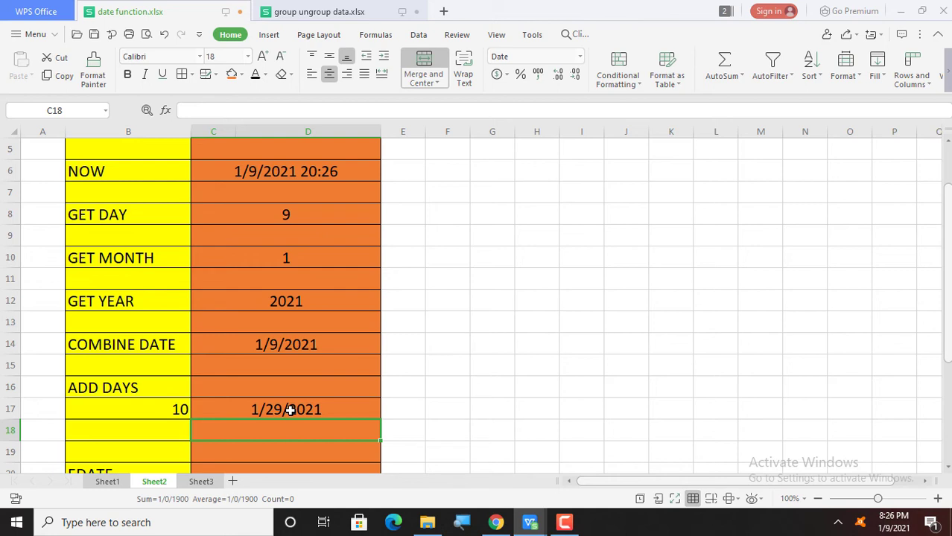
Enter =C17-5 again in the date-formatted cell C18 to subtract 5 days from the date above.
text(=)
click(290, 410)
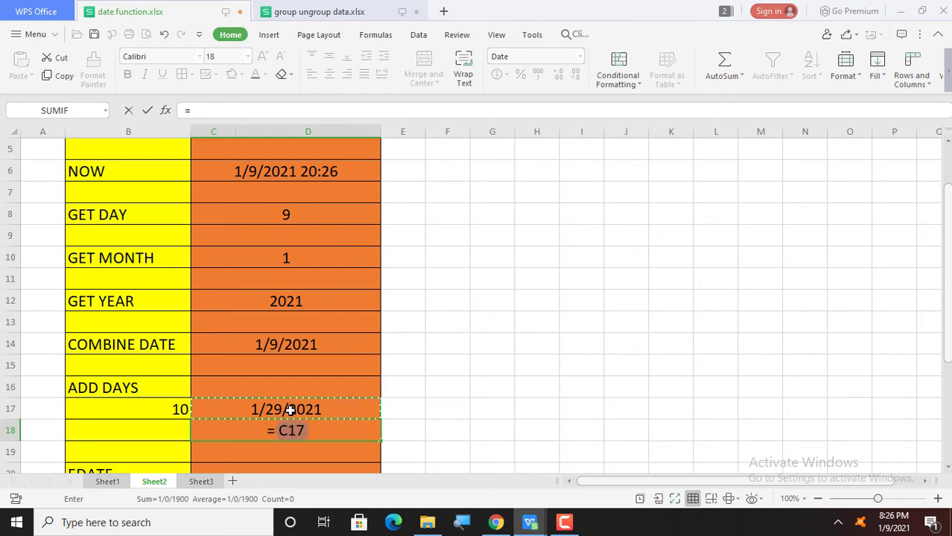
text(-)
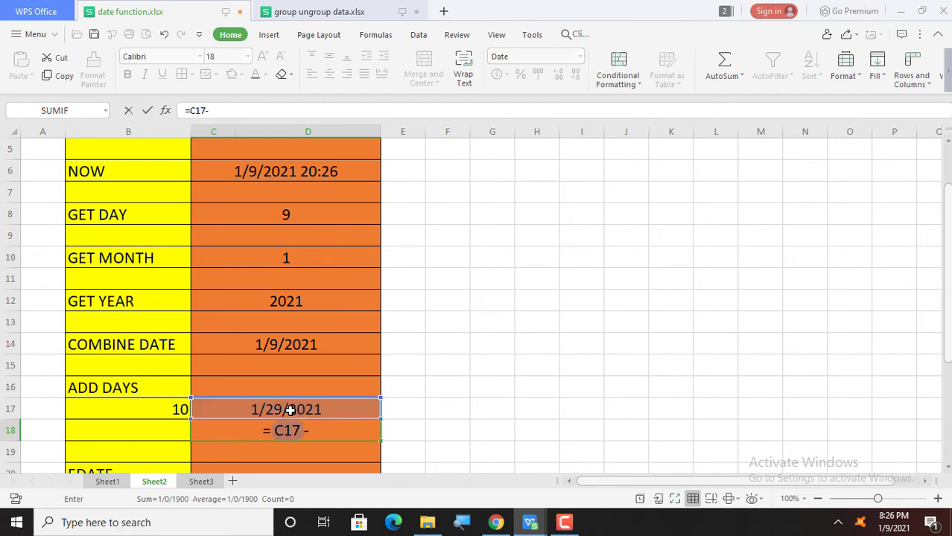
text(5)
key(Return)
key(Up)
key(Up)
key(Up)
key(Up)
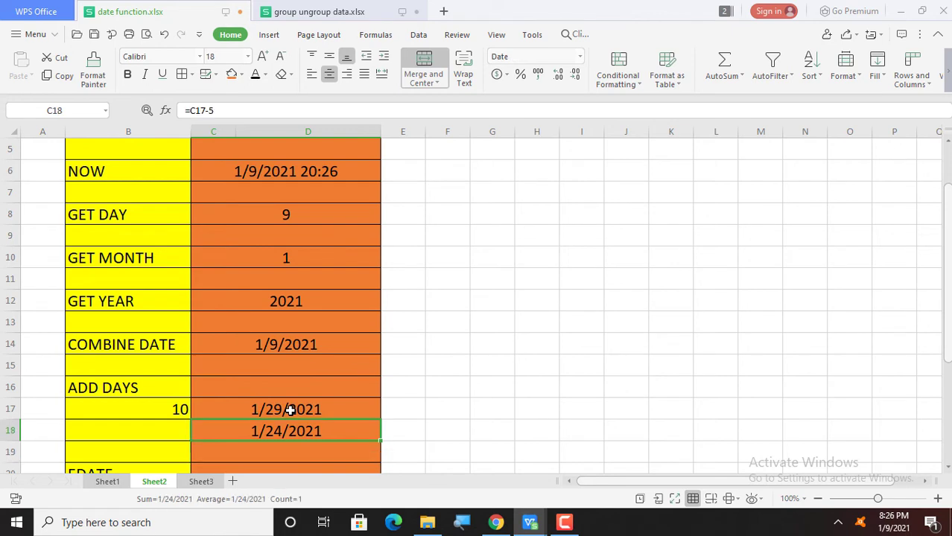
key(Down)
key(Down)
key(Down)
key(Down)
key(Down)
key(Down)
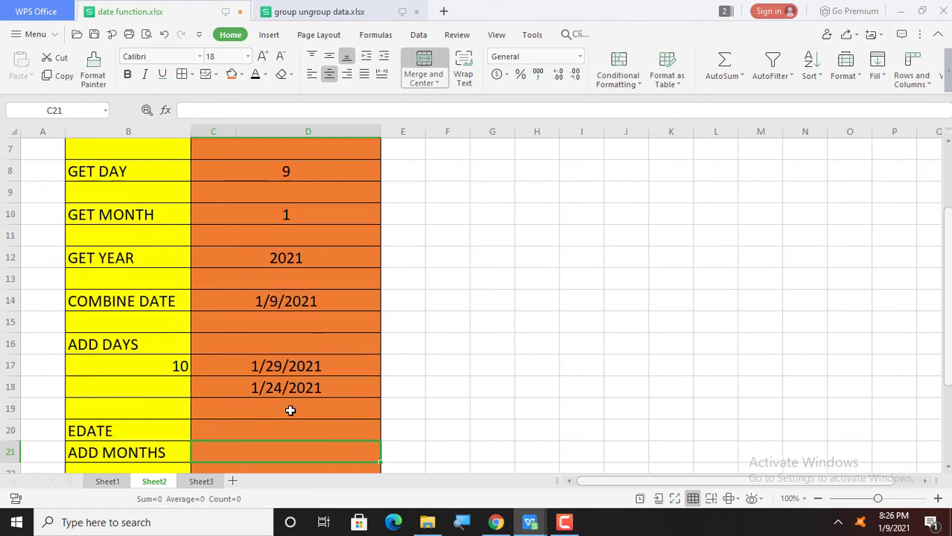
key(Up)
key(Up)
key(Up)
key(Up)
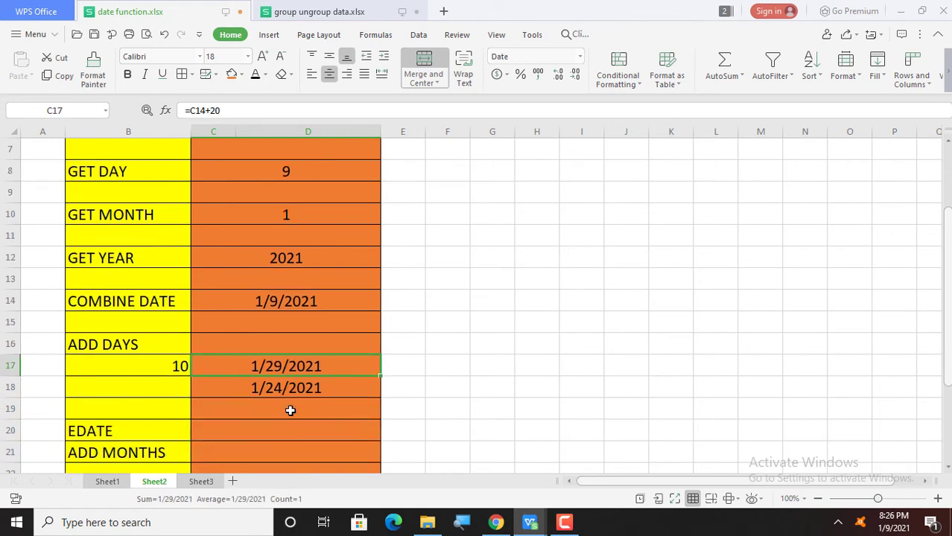
Copy the date cell C18 onto cells C20 through C27 to carry its date format to the EDATE, add-months and add-years rows.
key(Down)
key(ctrl+c)
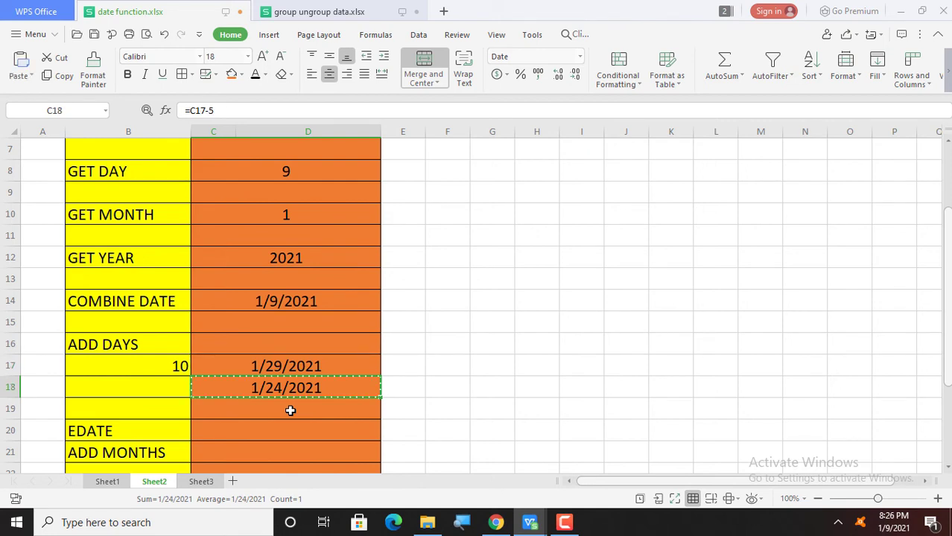
key(Down)
key(Down)
key(Down)
key(Up)
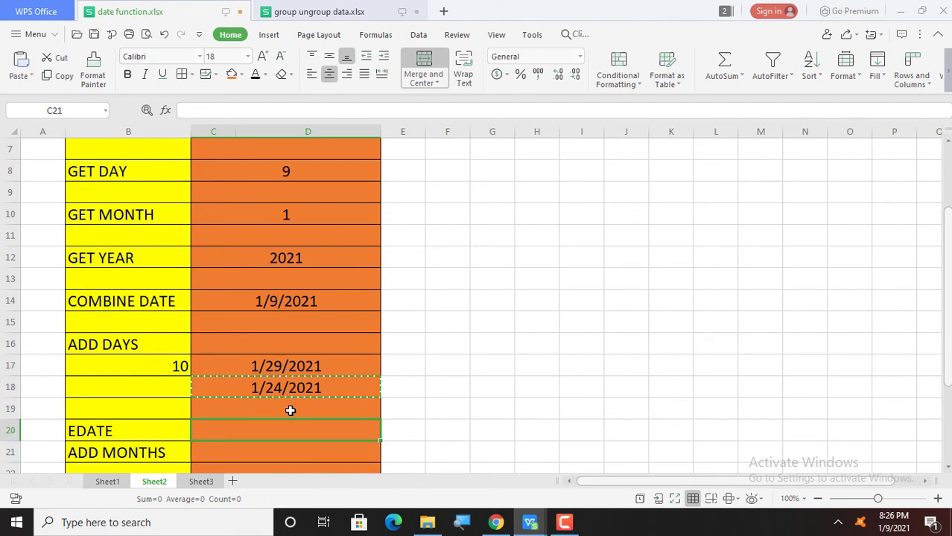
key(shift+Down)
key(shift+Down)
key(shift+Down)
key(shift+Down)
key(shift+Down)
key(shift+Down)
key(shift+Down)
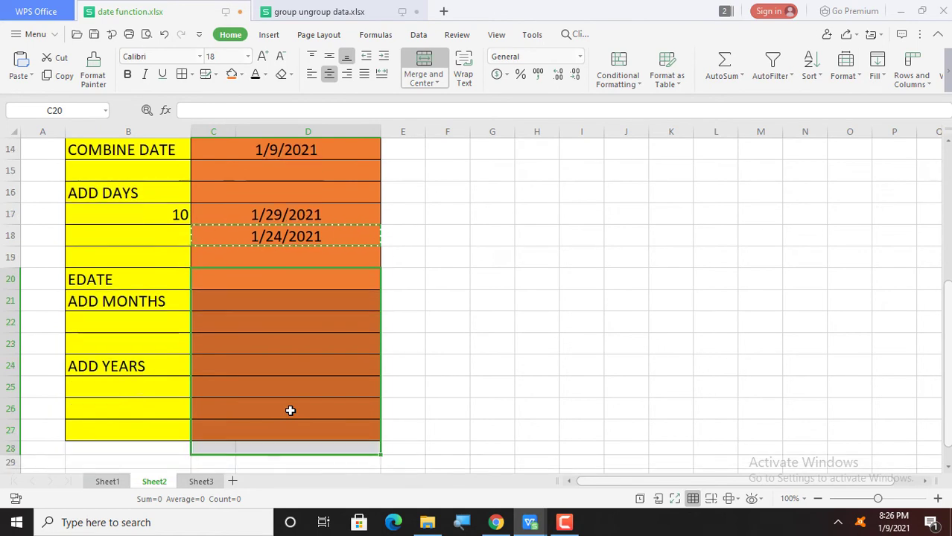
key(ctrl+v)
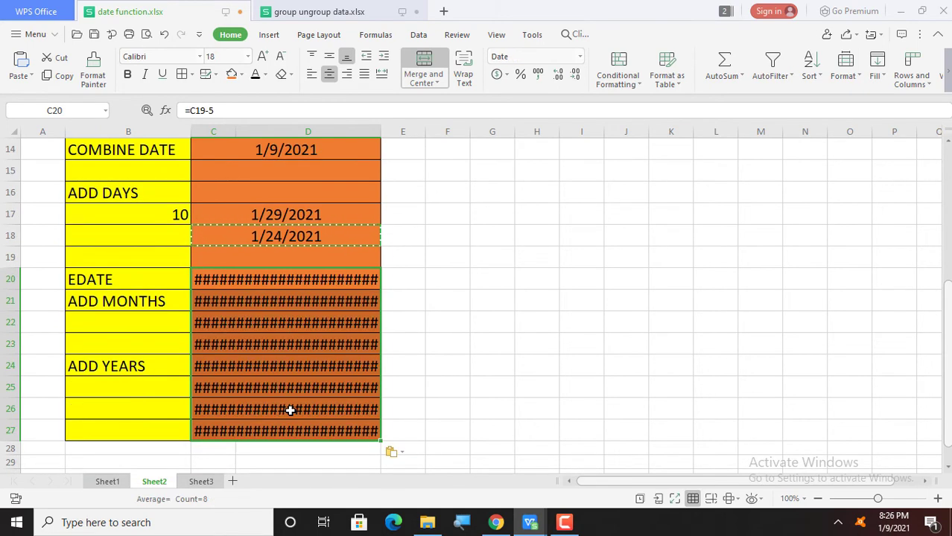
Clear the pasted formulas from cells C20 through C27, keeping their date format.
key(Up)
key(Up)
key(Down)
key(Down)
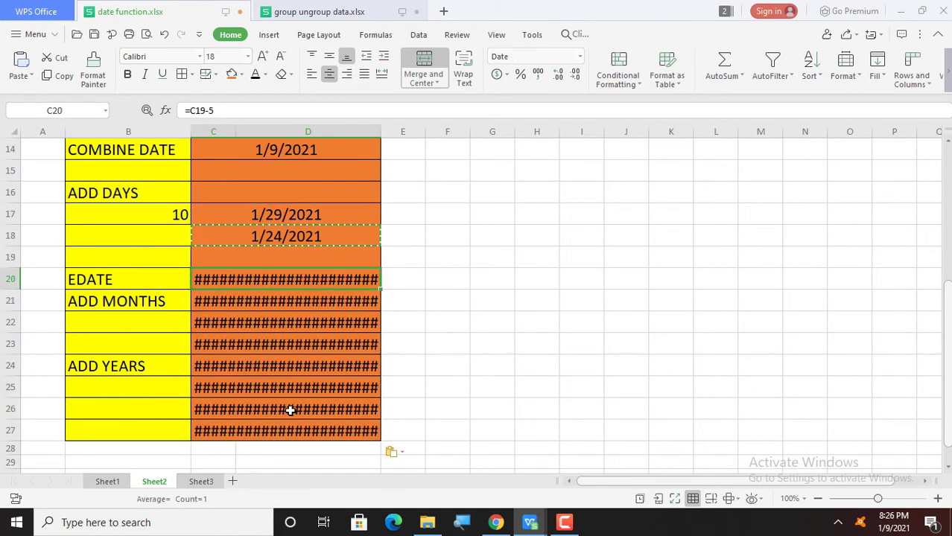
key(shift+Down)
key(shift+Down)
key(shift+Down)
key(shift+Down)
key(shift+Down)
key(shift+Down)
key(shift+Down)
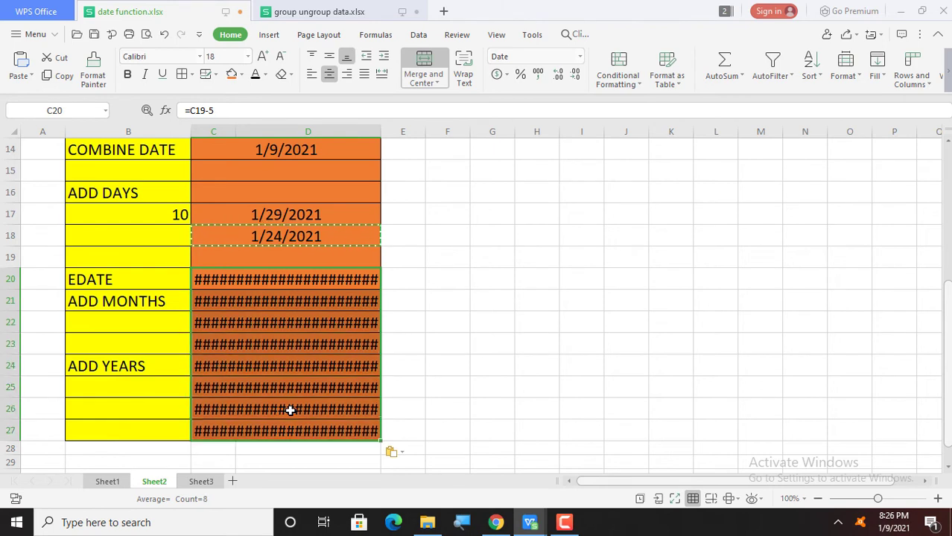
key(Delete)
key(Down)
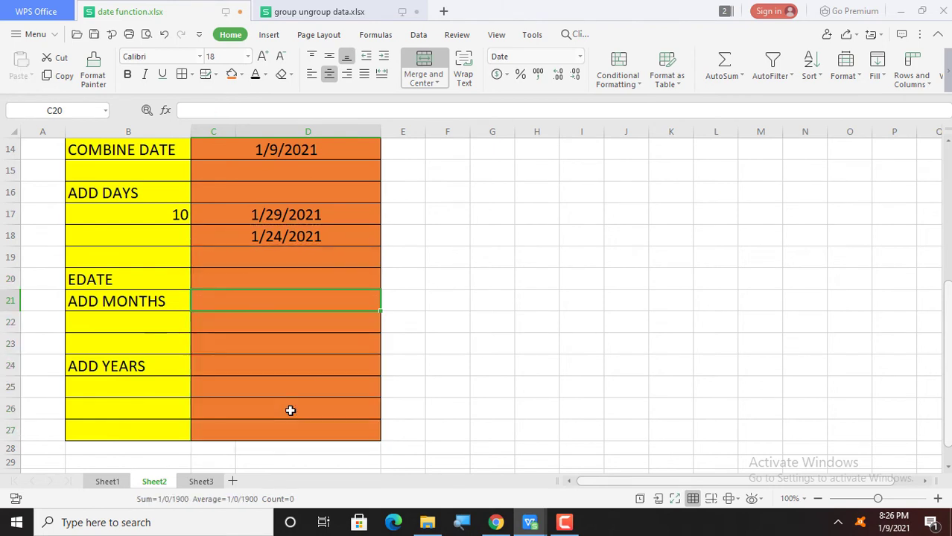
key(Up)
key(Up)
key(Up)
key(Down)
key(Down)
key(Down)
key(Down)
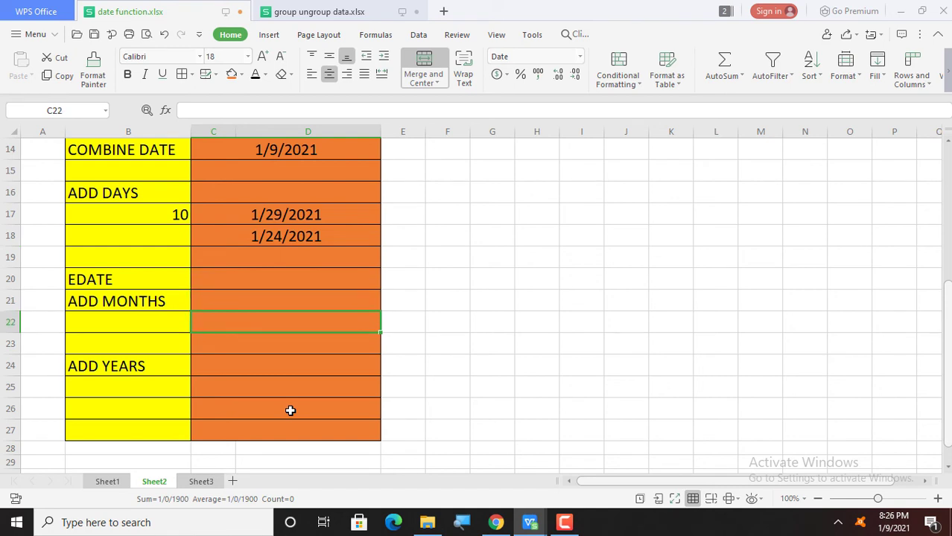
key(Up)
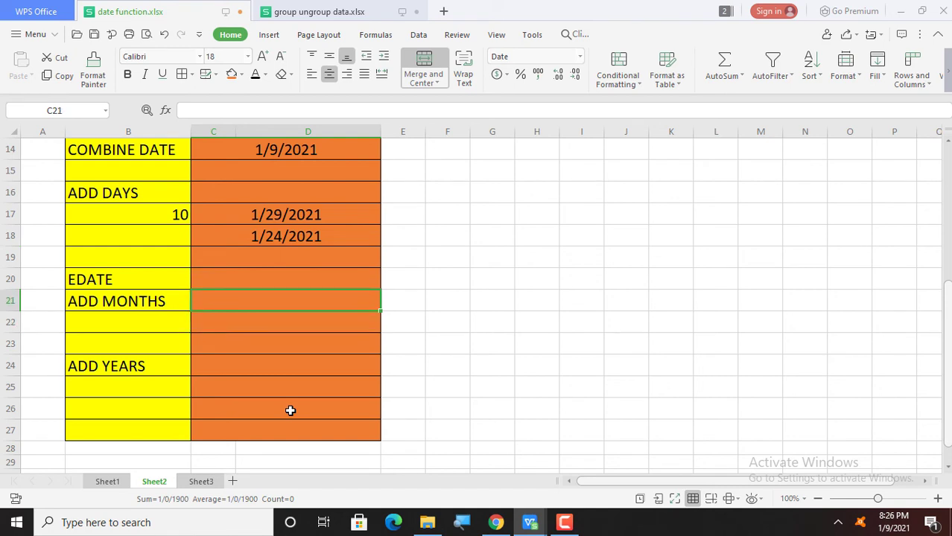
key(Up)
key(Up)
key(Up)
key(Up)
key(Up)
key(Down)
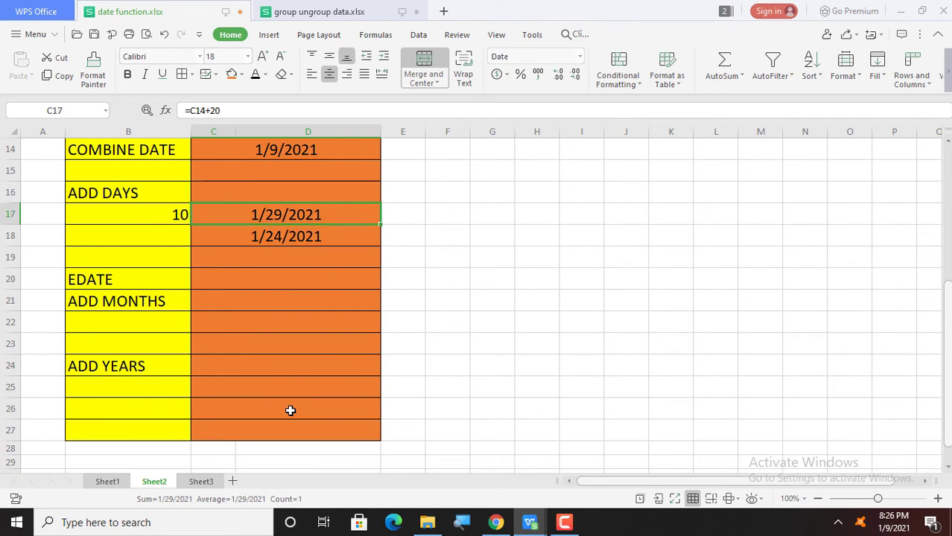
key(Down)
key(Down)
key(Down)
key(Down)
key(Down)
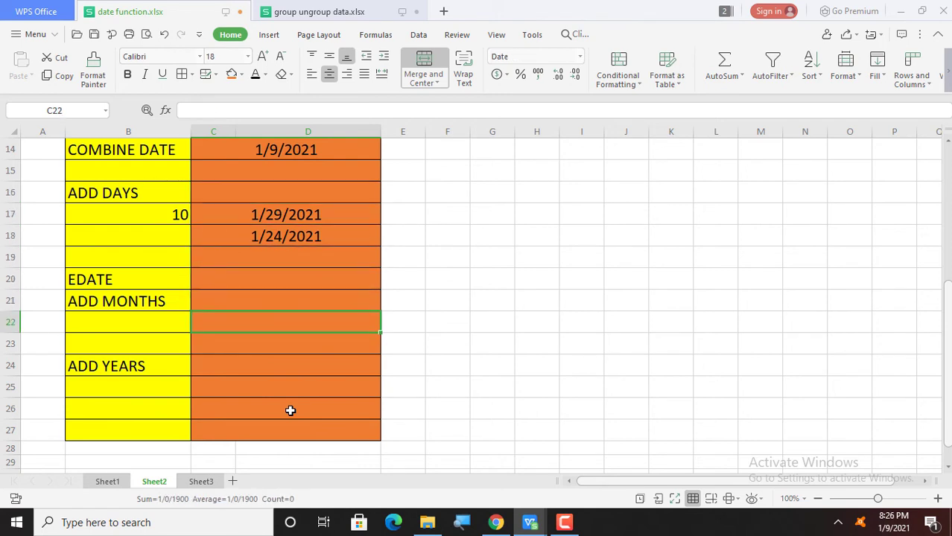
Enter =EDATE(C18,6) in cell C22 under ADD MONTHS to add 6 months to the date in C18.
key(Up)
key(Down)
text(=)
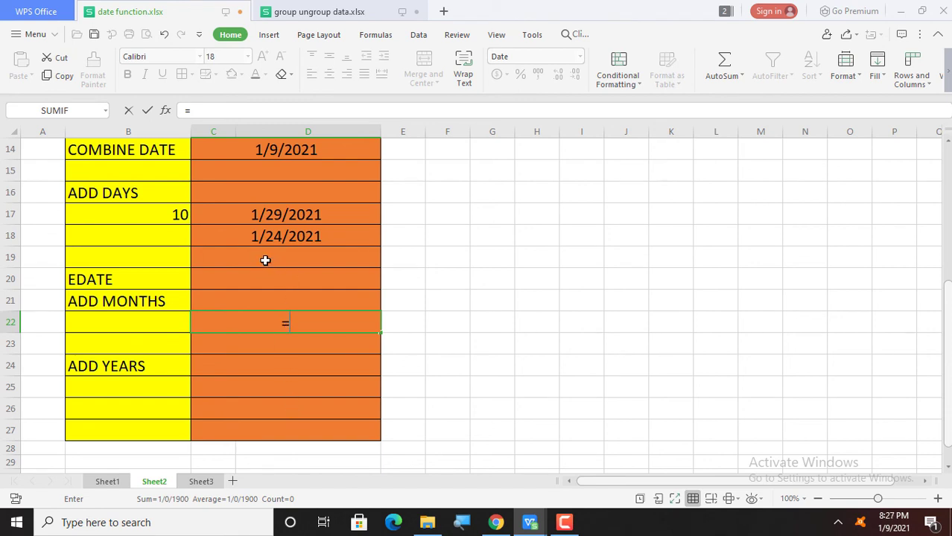
text(EDA)
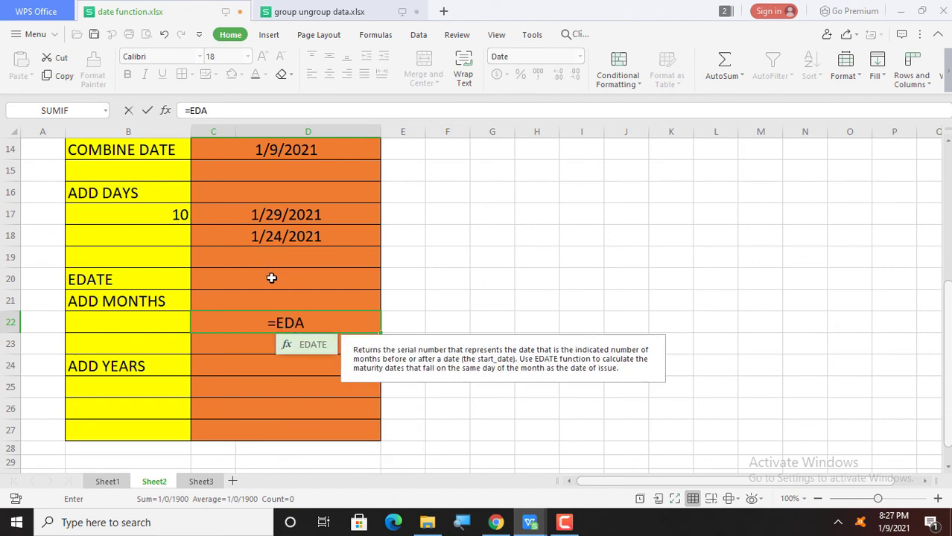
text(TE)
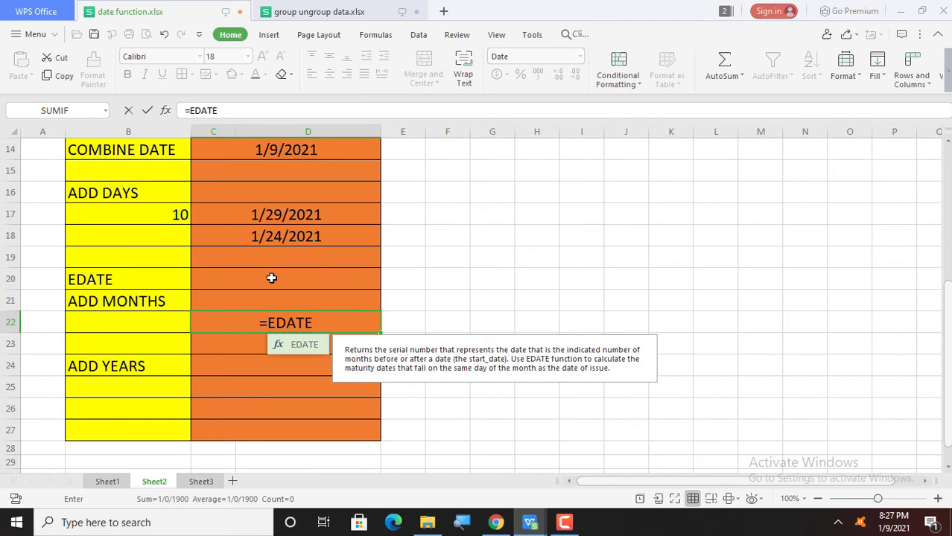
text(()
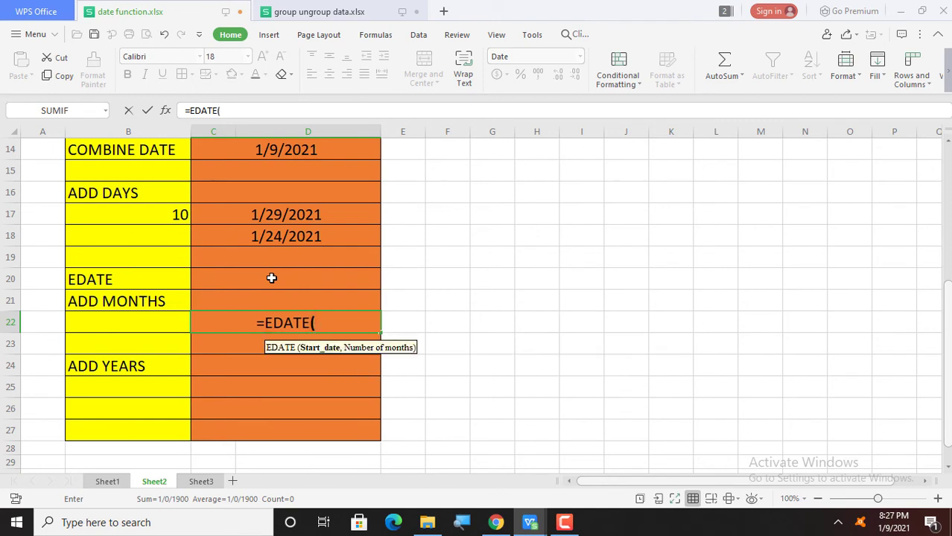
click(273, 235)
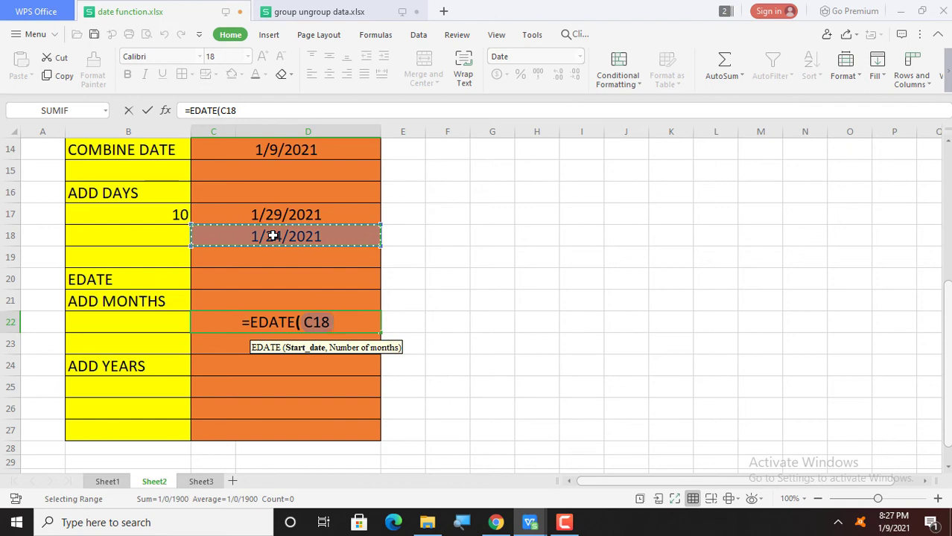
text(,)
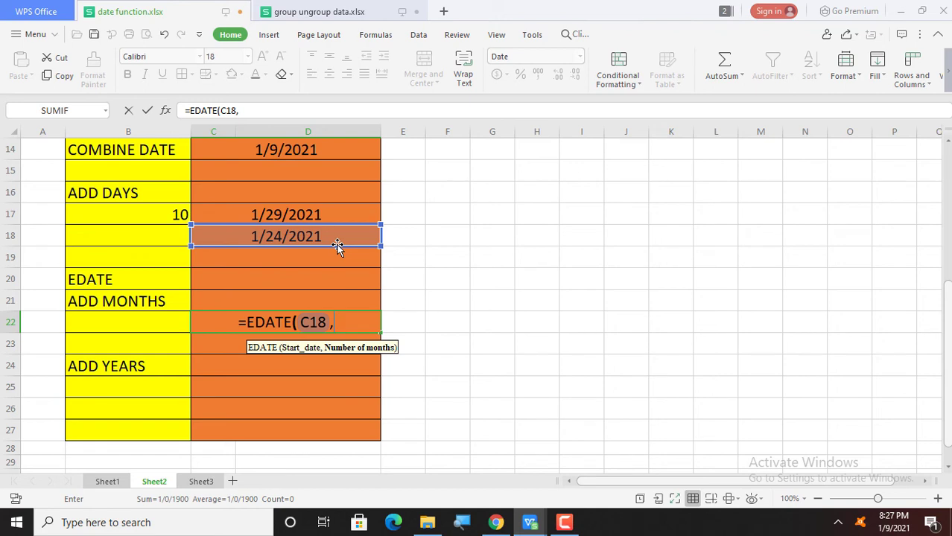
text(6))
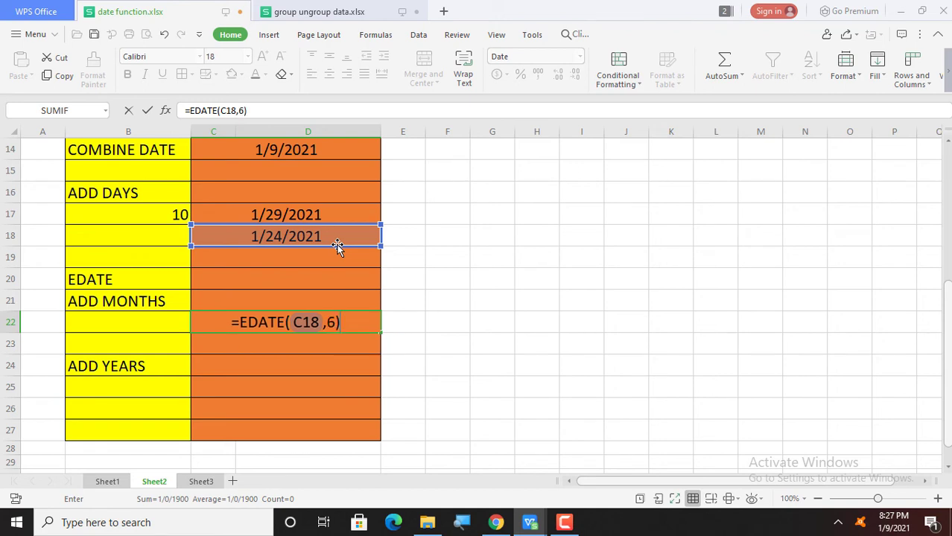
key(Return)
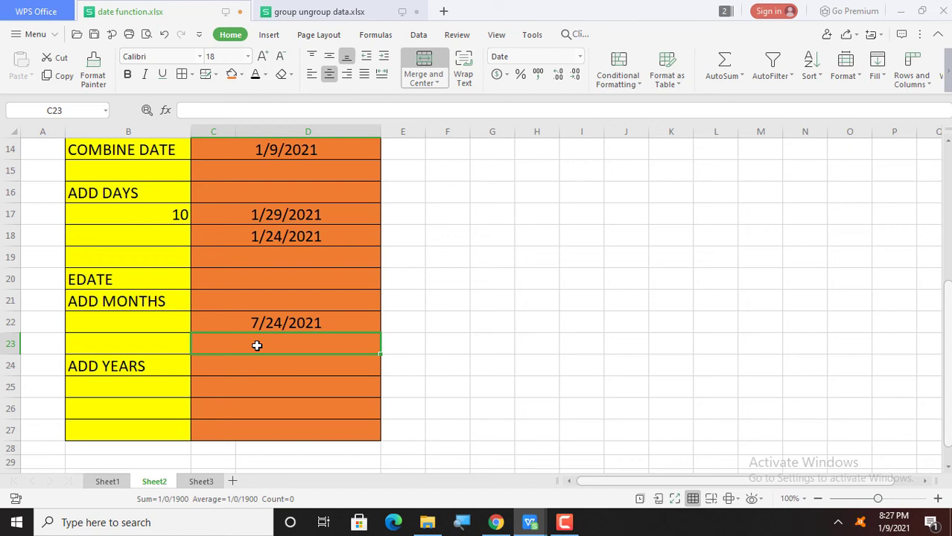
Enter =EDATE(C18,-10) in cell C23 to subtract 10 months from the date in C18.
text(=ED)
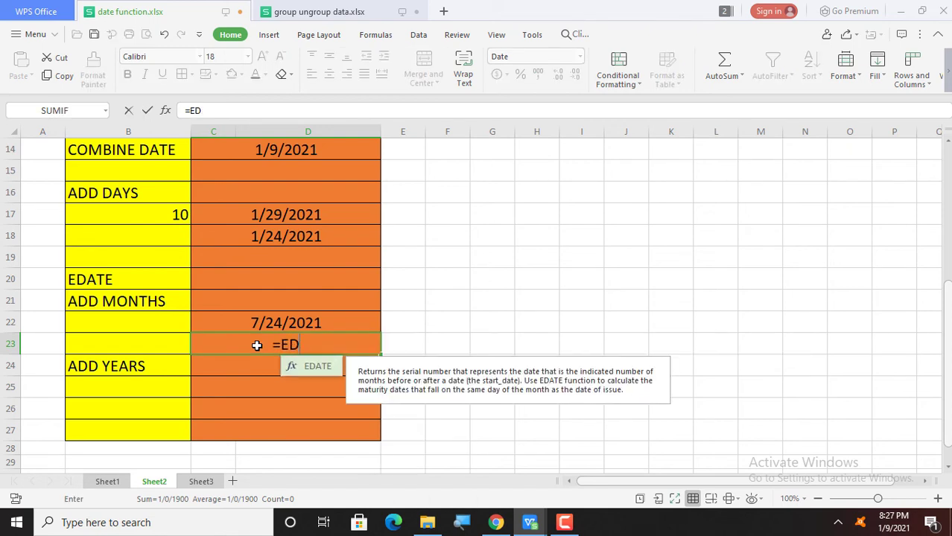
text(ATE()
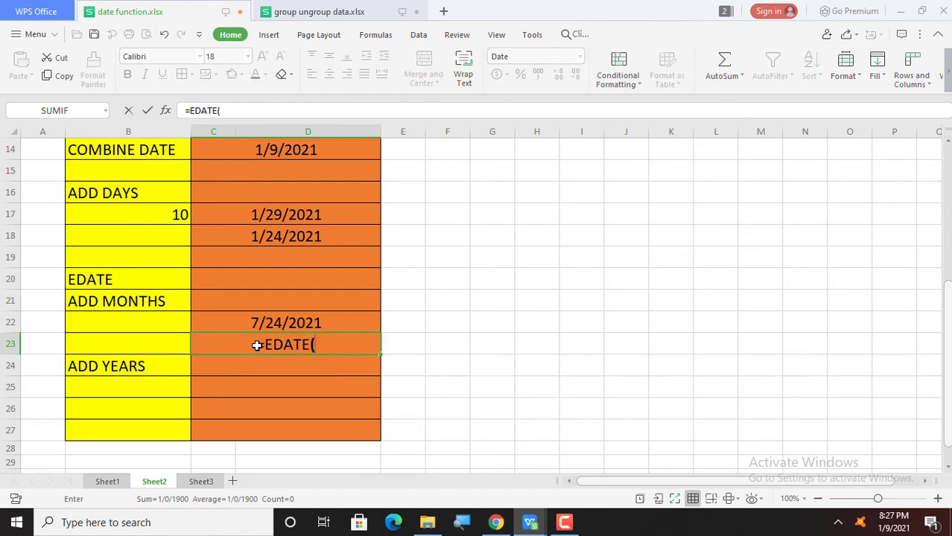
click(268, 237)
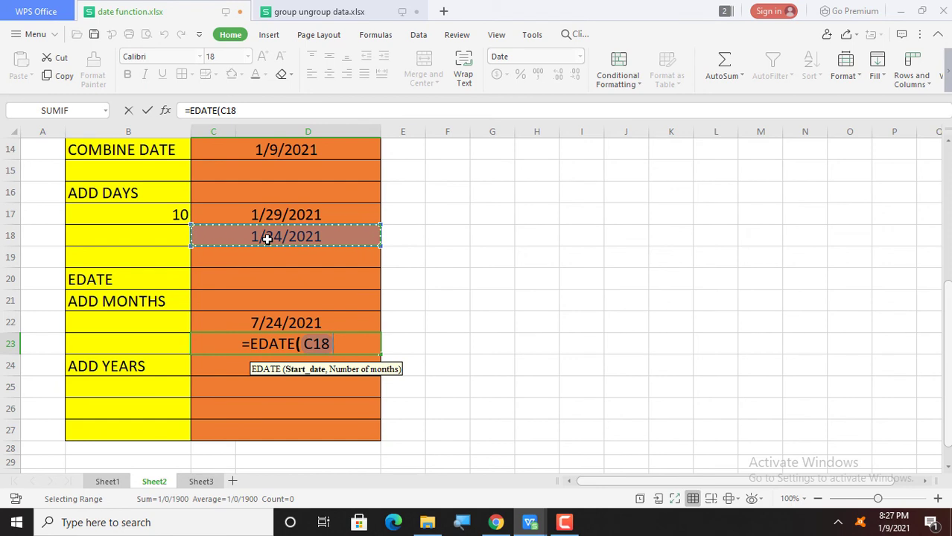
text(,)
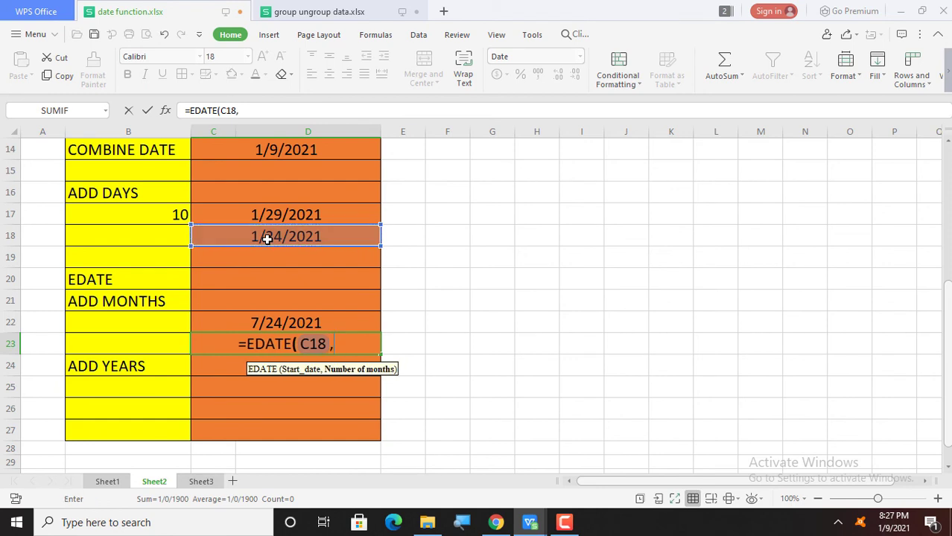
text(-)
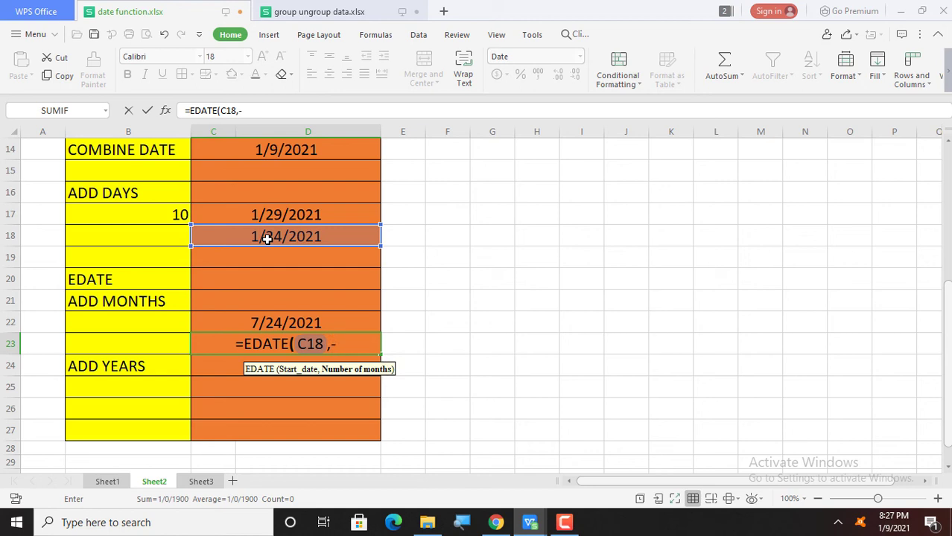
text(10)
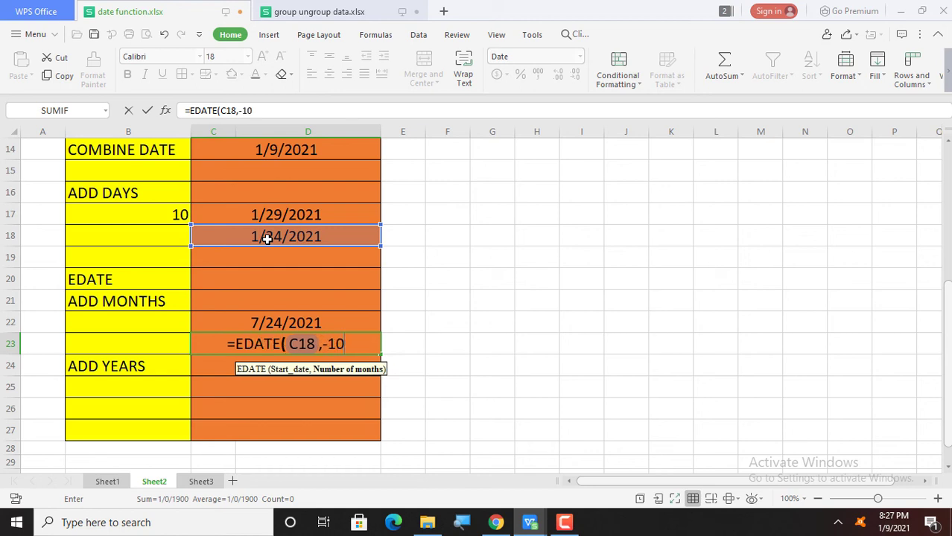
text())
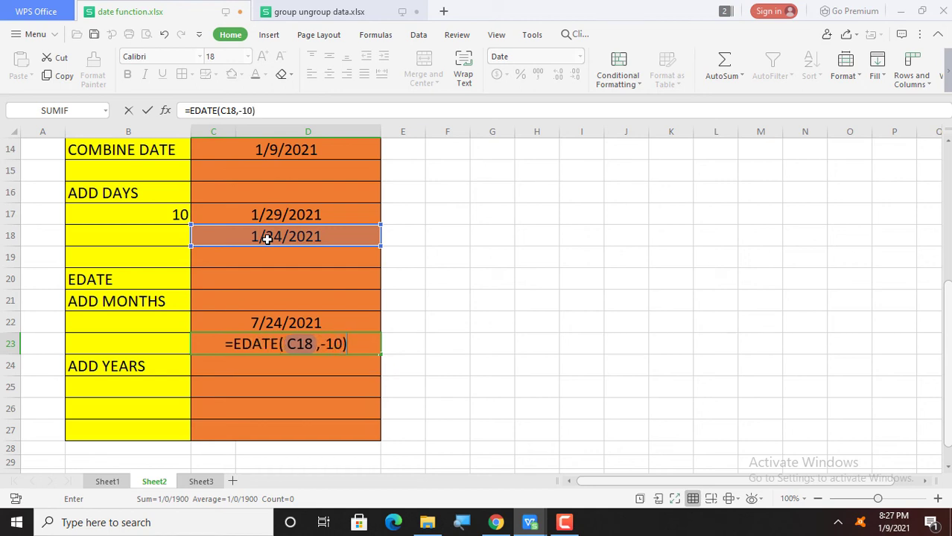
key(Return)
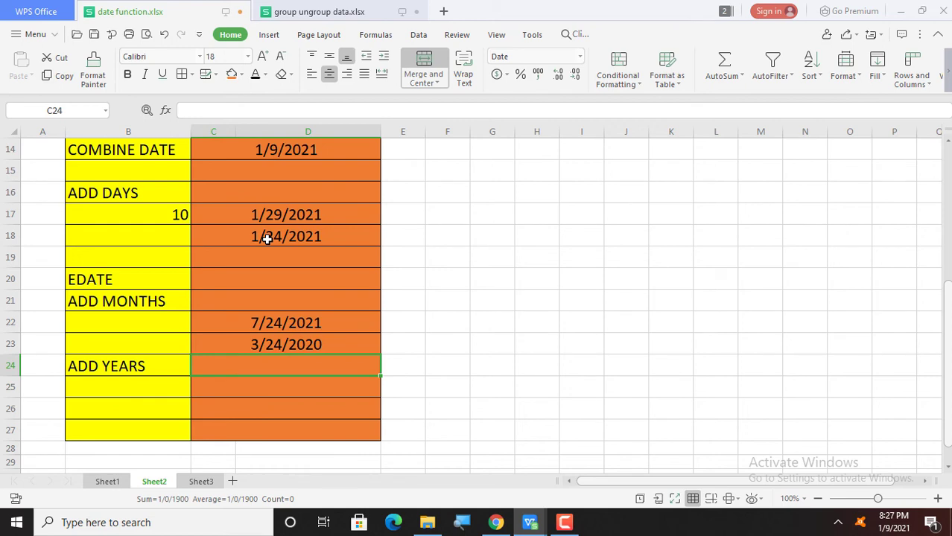
Review the formulas in the ADD DAYS and ADD MONTHS rows, comparing the EDATE cells C22 and C23 with their start date in C18.
key(Up)
key(Down)
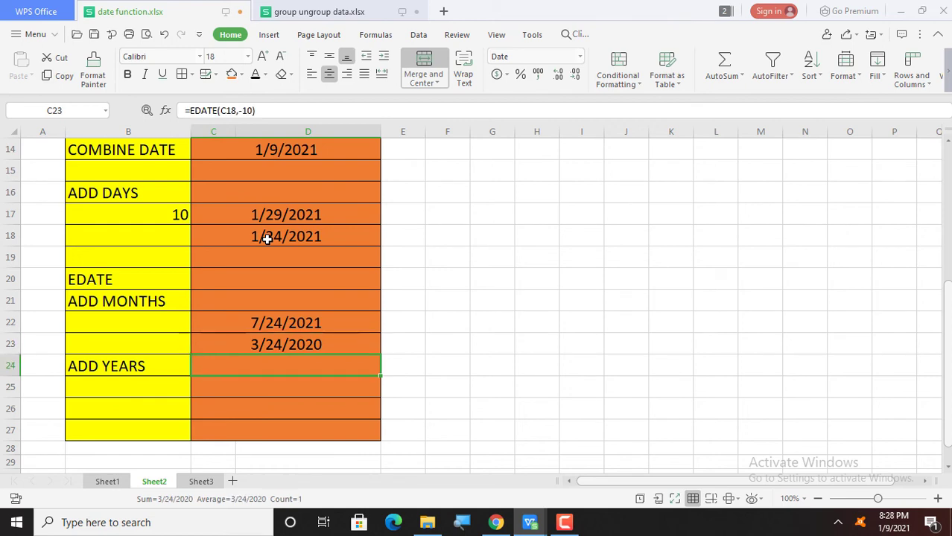
key(Up)
key(Up)
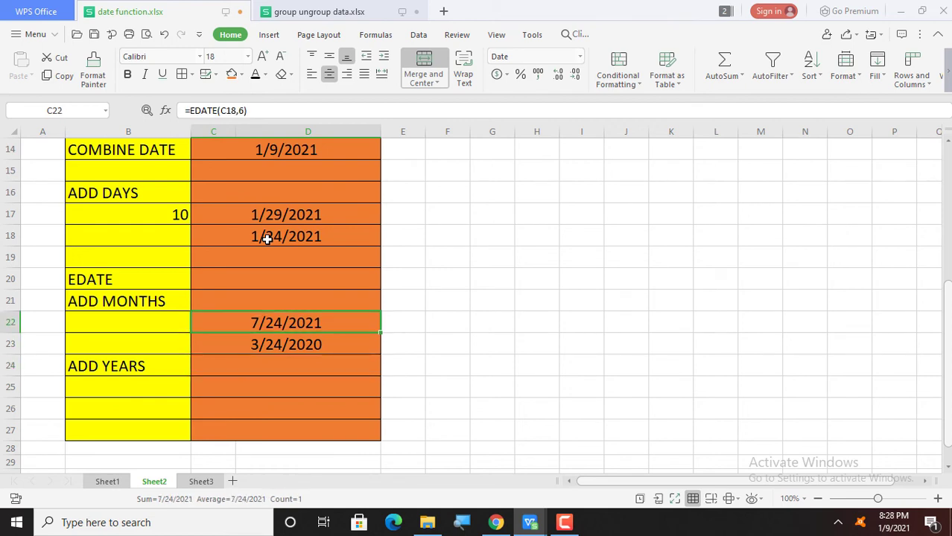
key(Up)
key(Up)
key(Up)
key(Up)
key(Down)
key(Down)
key(Down)
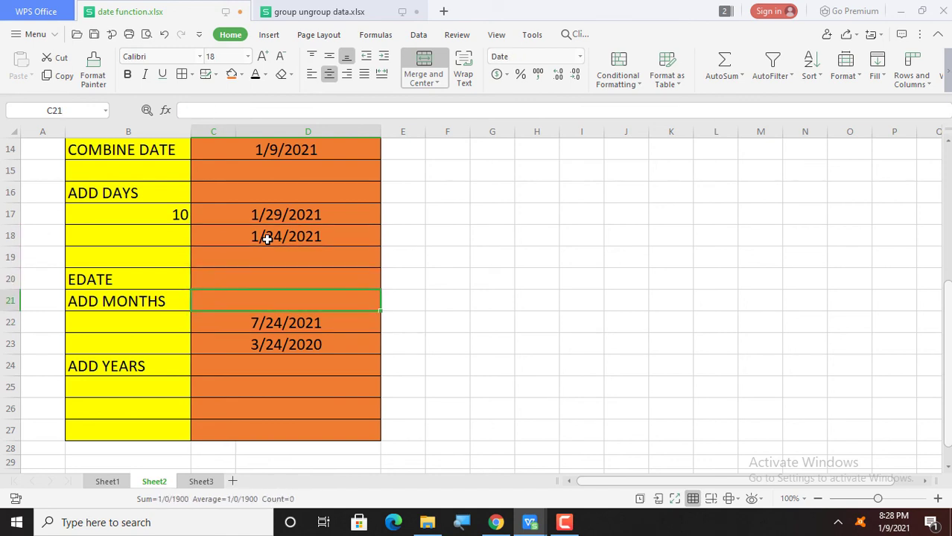
key(Down)
key(Up)
key(Up)
key(Up)
key(Up)
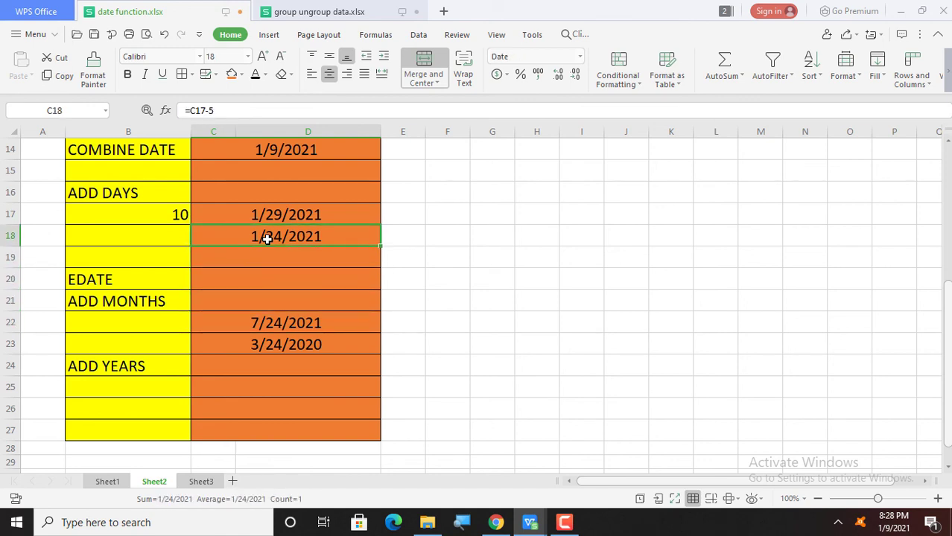
key(Down)
key(Down)
key(Down)
key(Down)
key(Down)
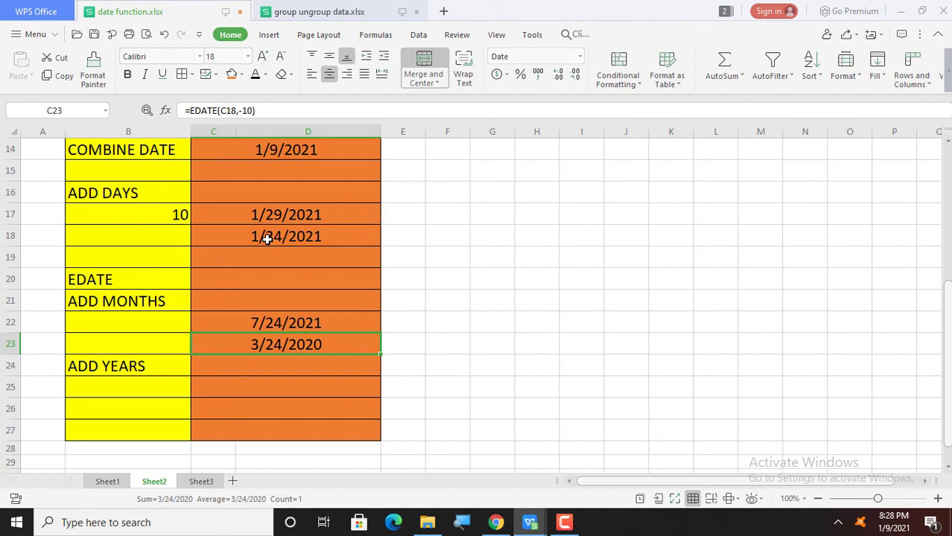
key(Up)
key(Up)
key(Up)
key(Up)
key(Up)
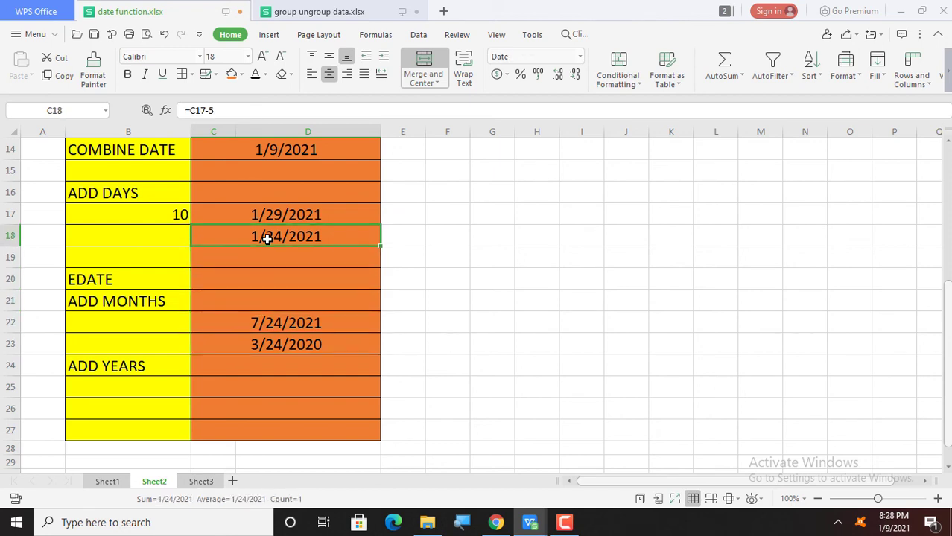
key(Down)
key(Down)
key(Up)
key(Up)
key(Up)
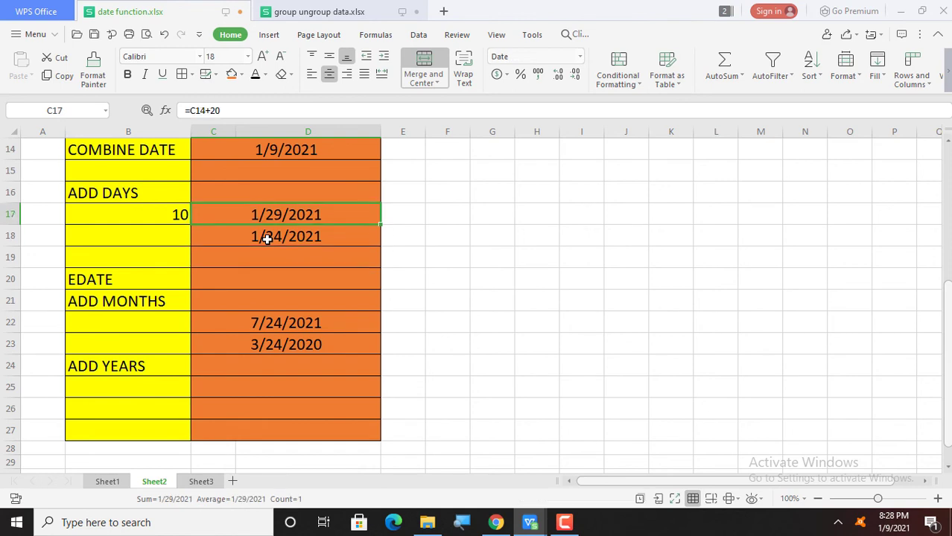
key(Down)
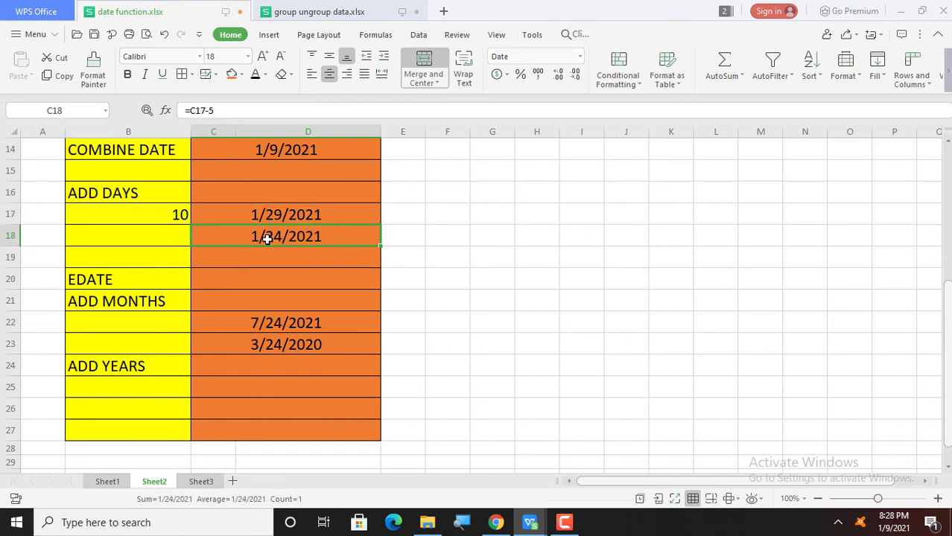
key(Down)
key(Down)
key(Down)
key(Down)
key(Down)
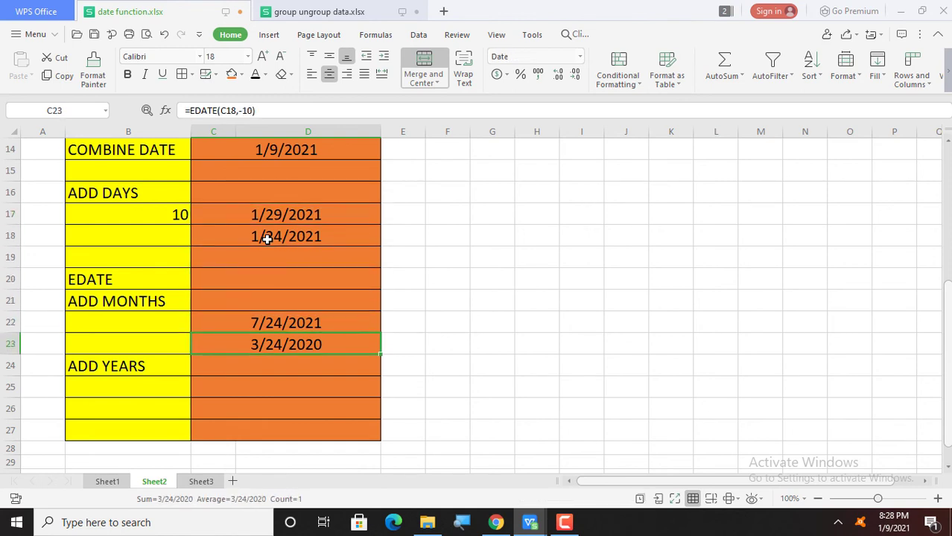
key(Up)
key(Up)
key(Up)
key(Up)
key(Up)
key(Up)
key(Down)
key(Down)
key(Down)
key(Down)
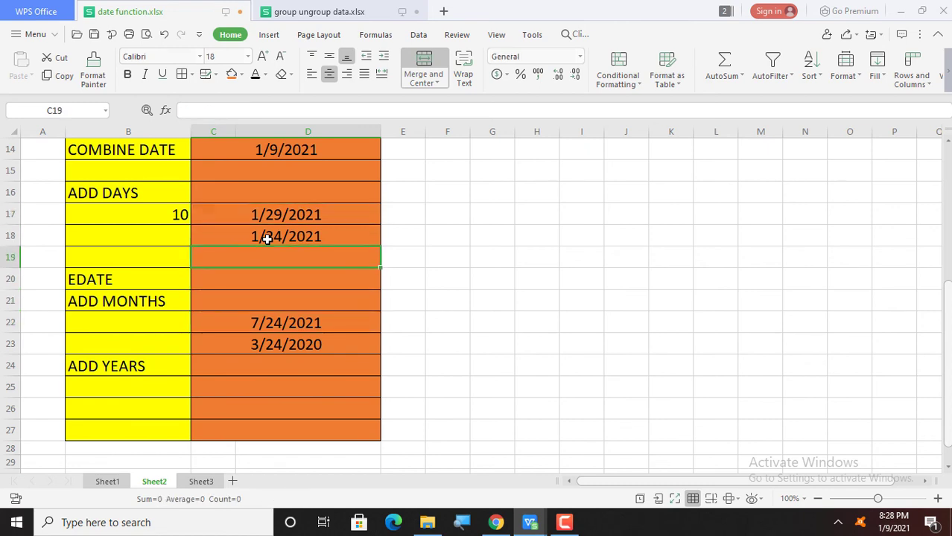
key(Down)
key(Down)
key(Down)
key(Up)
key(Up)
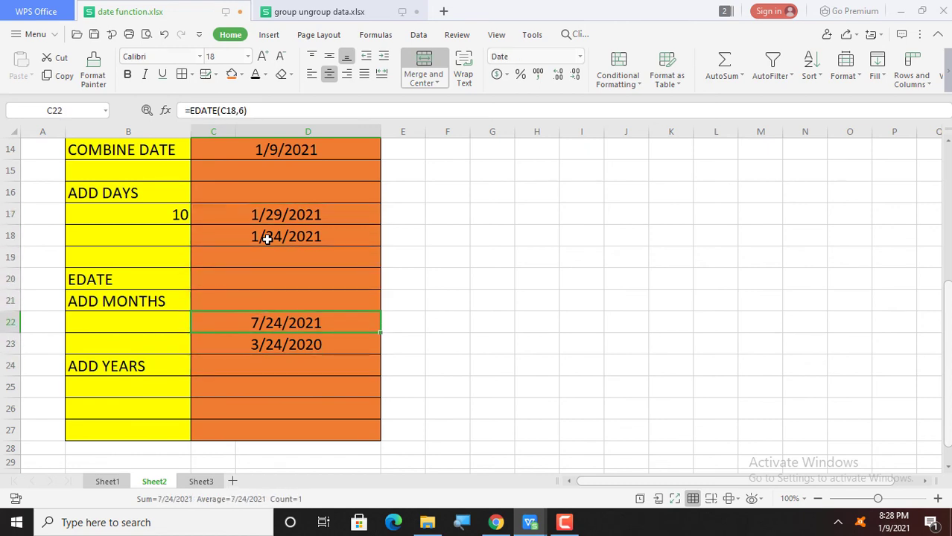
key(Down)
key(Down)
key(Down)
key(Up)
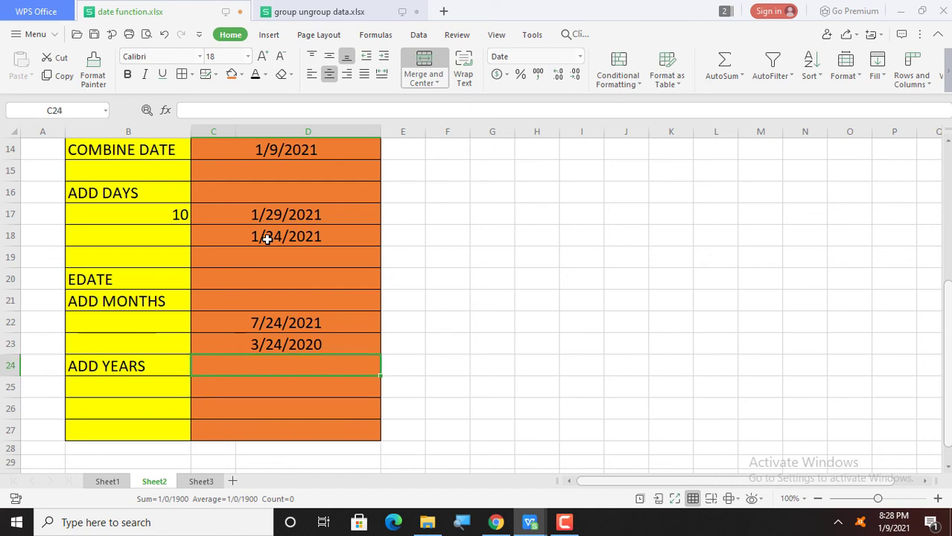
key(Down)
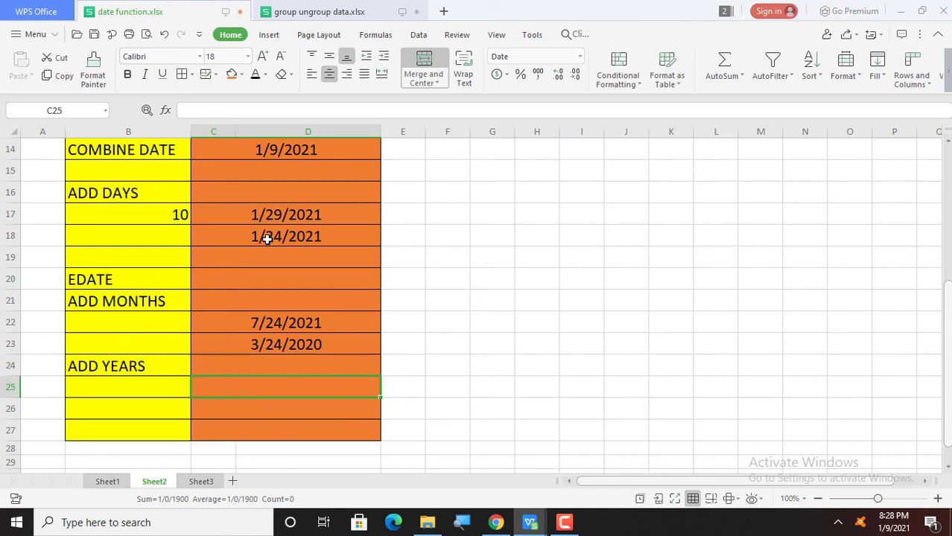
key(Up)
key(Up)
key(Up)
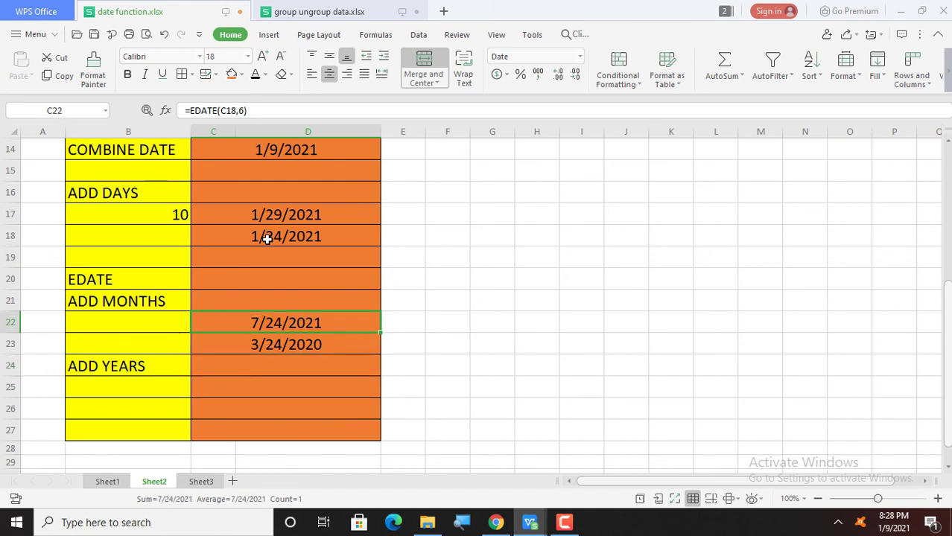
Start a formula in cell C25 under ADD YEARS.
key(Down)
key(Down)
key(Down)
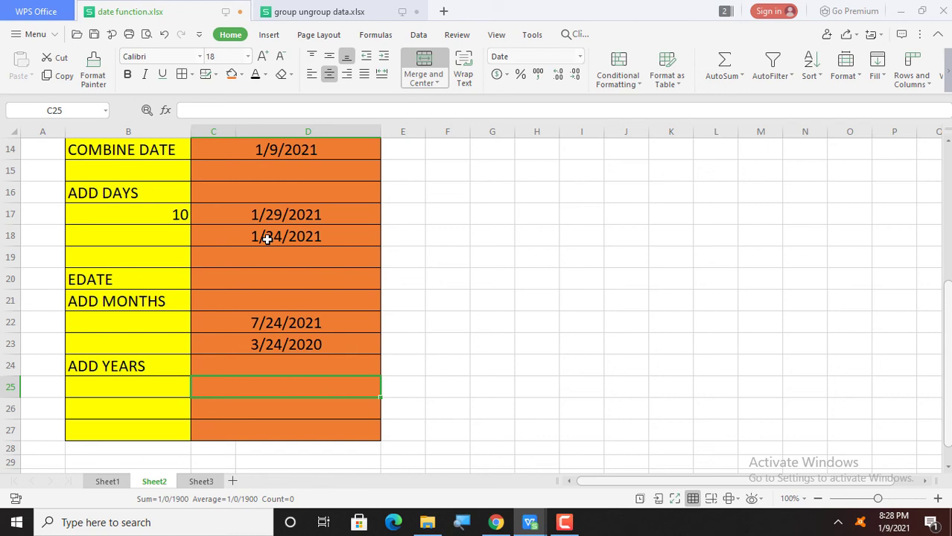
text(=)
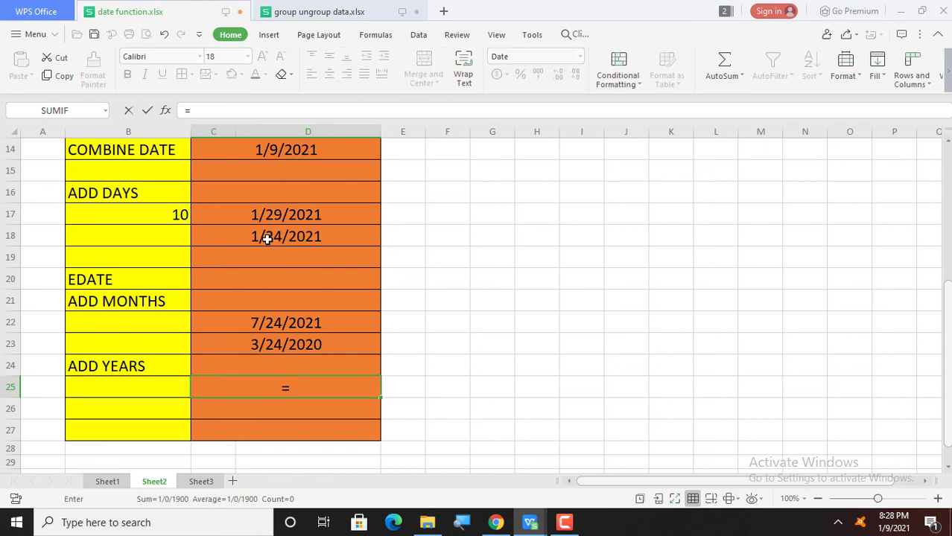
click(257, 345)
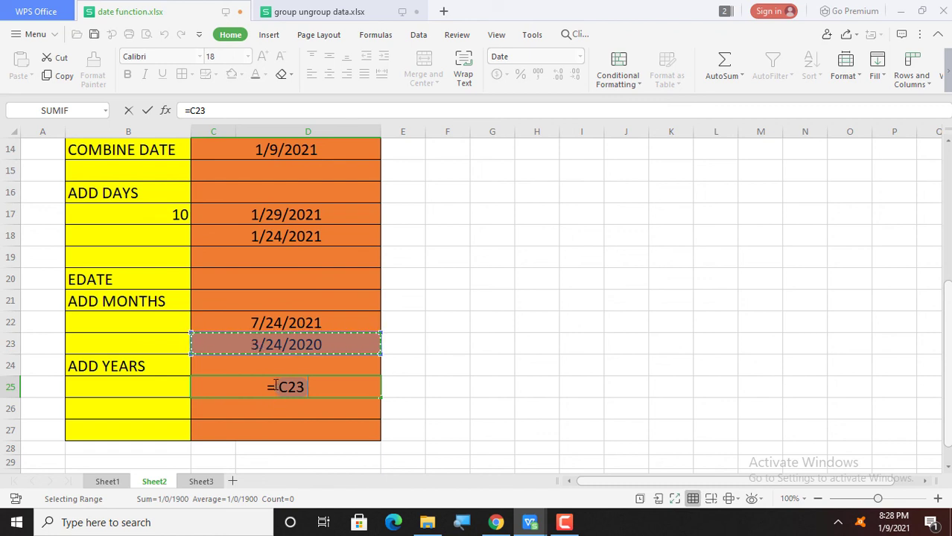
key(BackSpace)
key(BackSpace)
key(BackSpace)
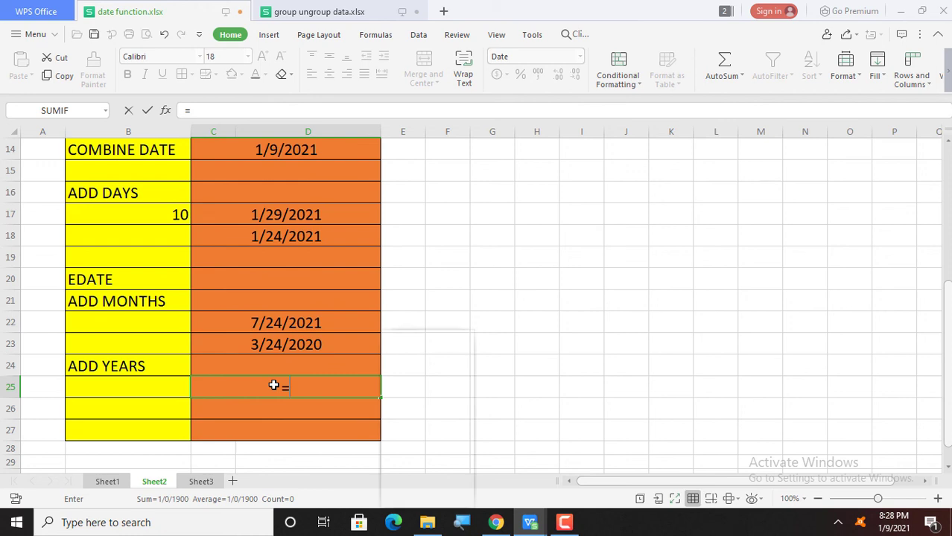
Complete the formula in cell C25 as =EDATE(C23,120) to add 10 years to the date in C23.
text(EDATE)
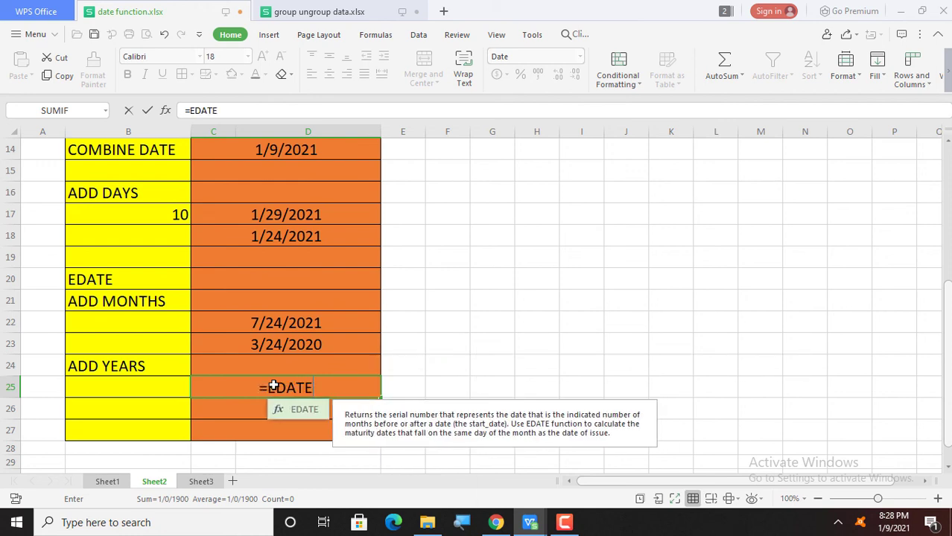
text(()
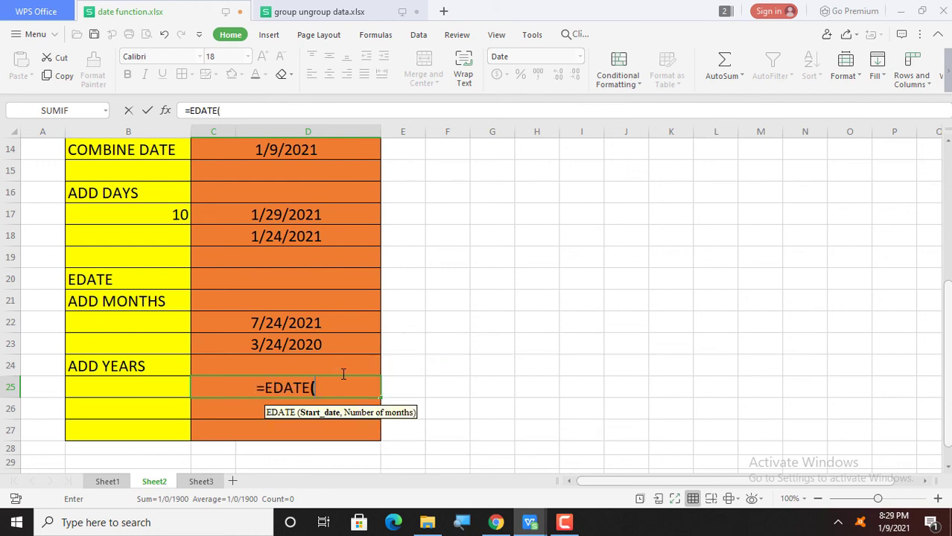
click(296, 347)
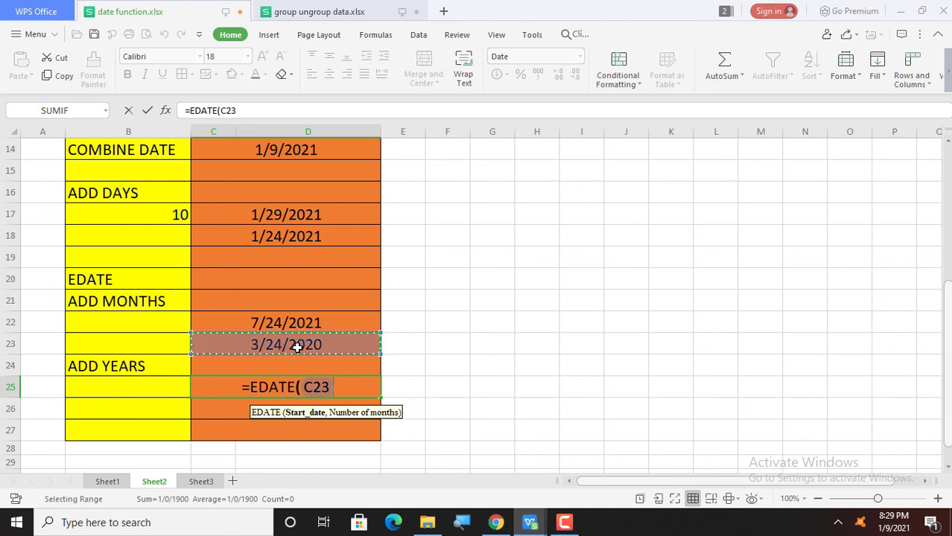
text(,)
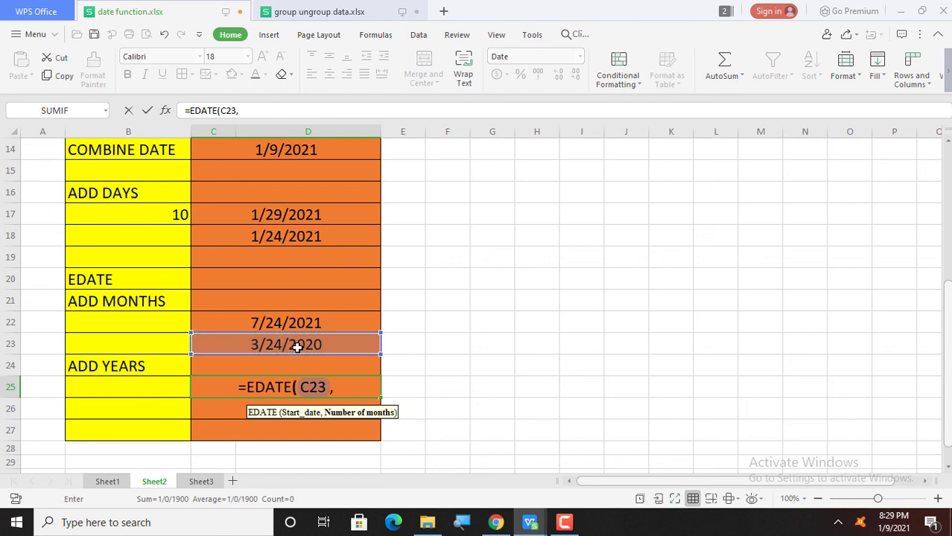
text(120)
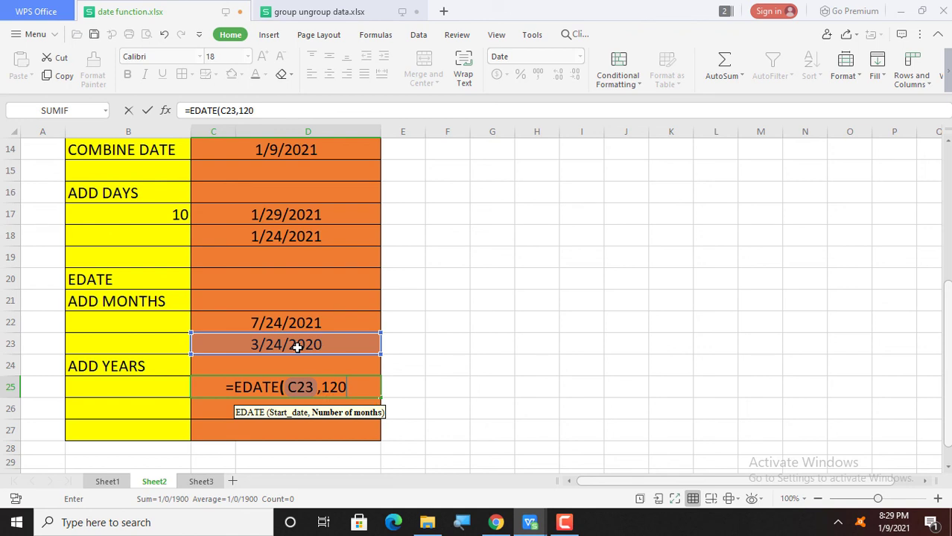
text())
key(Return)
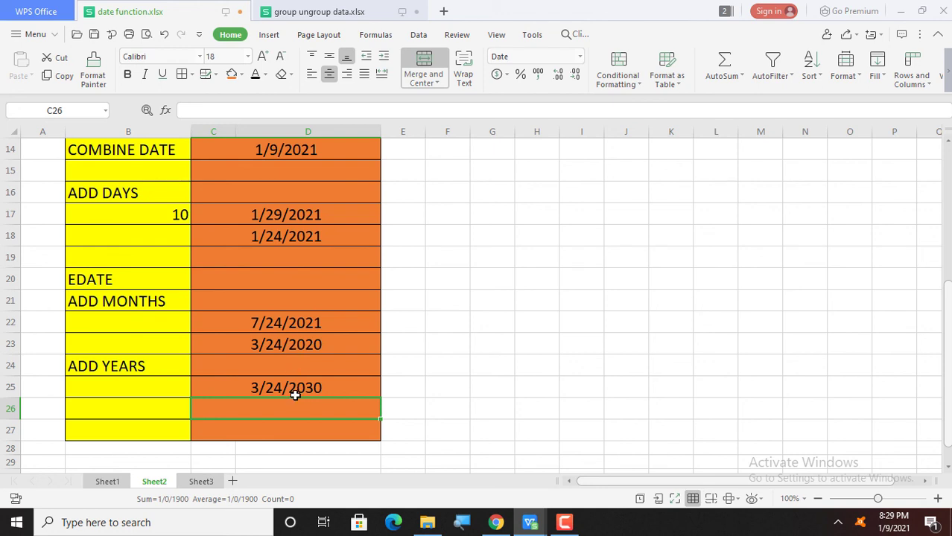
Enter =EDATE(C23,-120) in cell C26 to subtract 10 years from the date in C23.
click(277, 347)
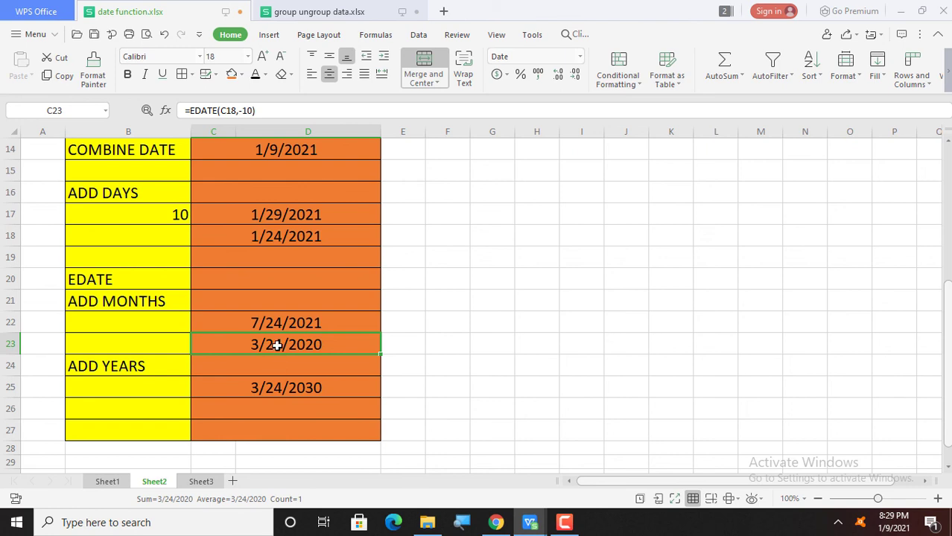
click(260, 413)
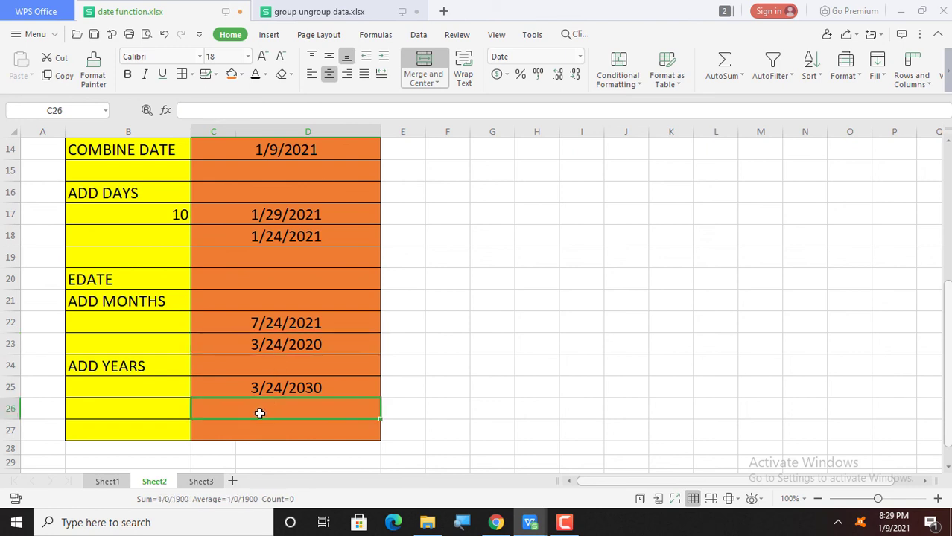
text(=)
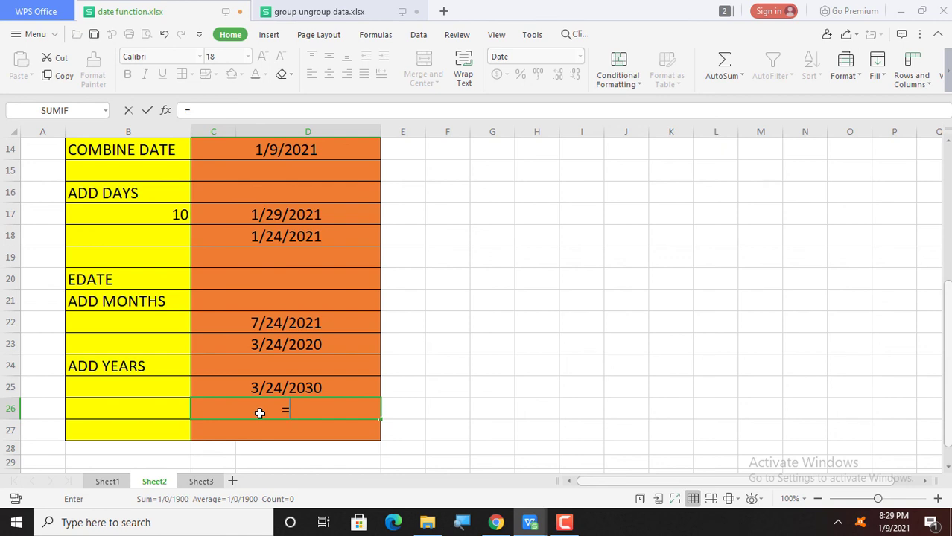
text(EDATE)
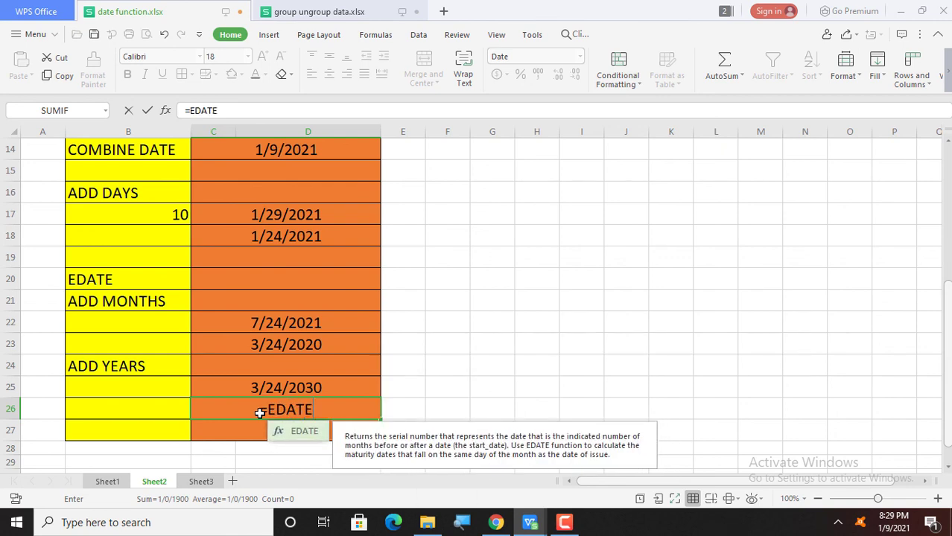
text(()
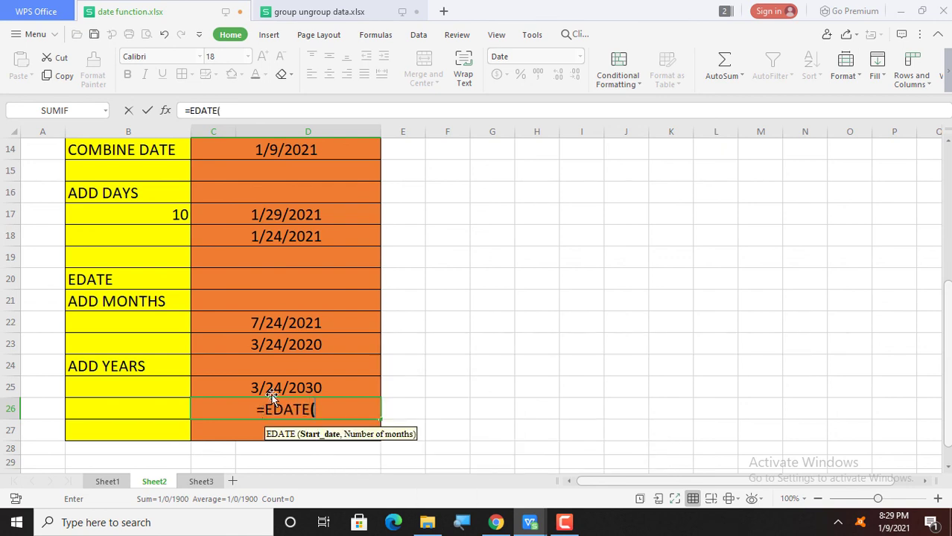
click(296, 346)
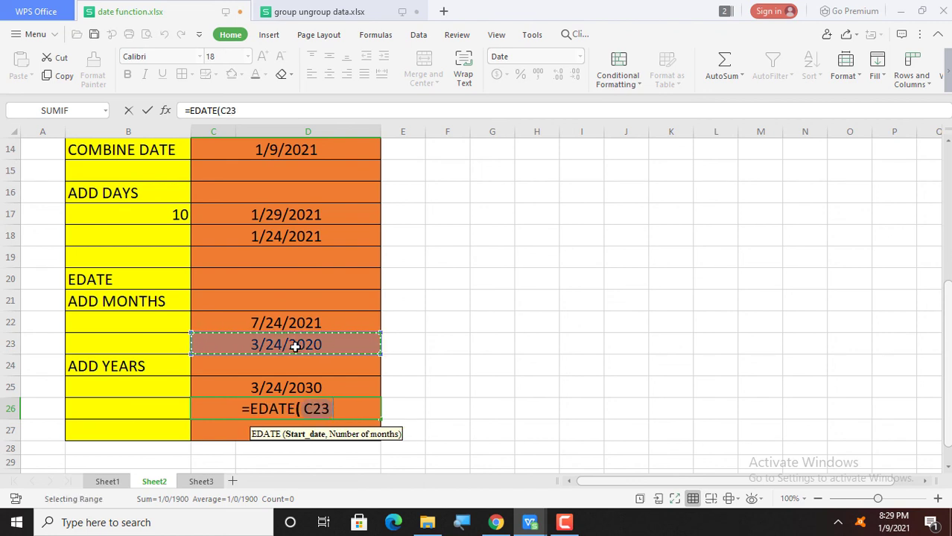
text(,)
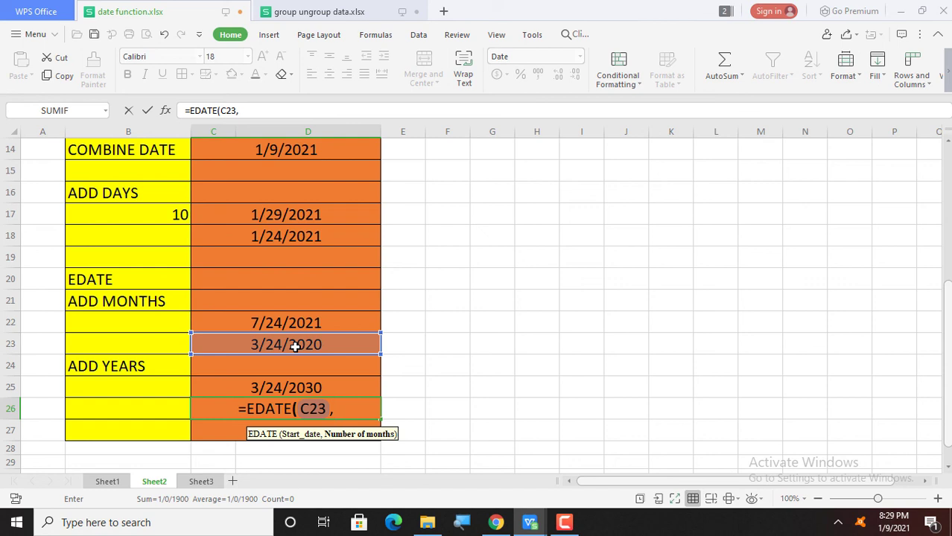
text(-120)
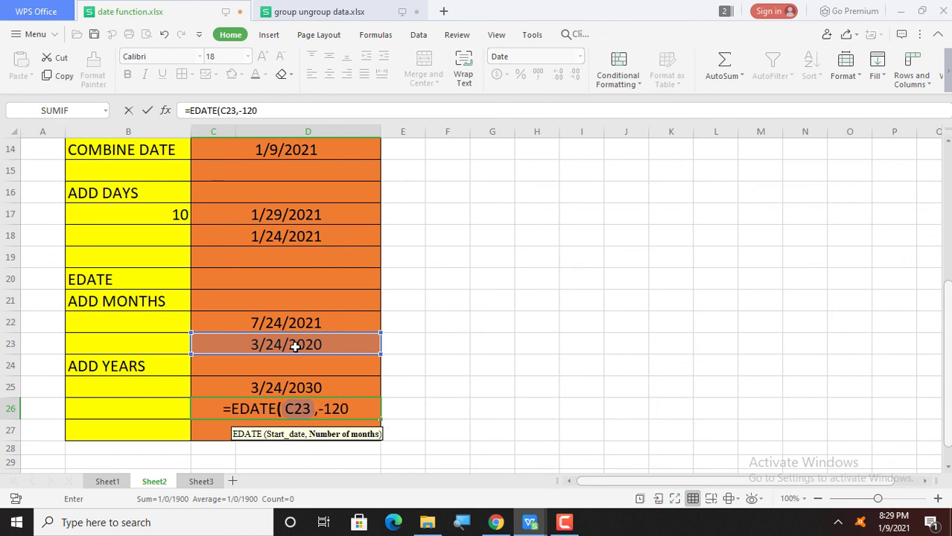
text())
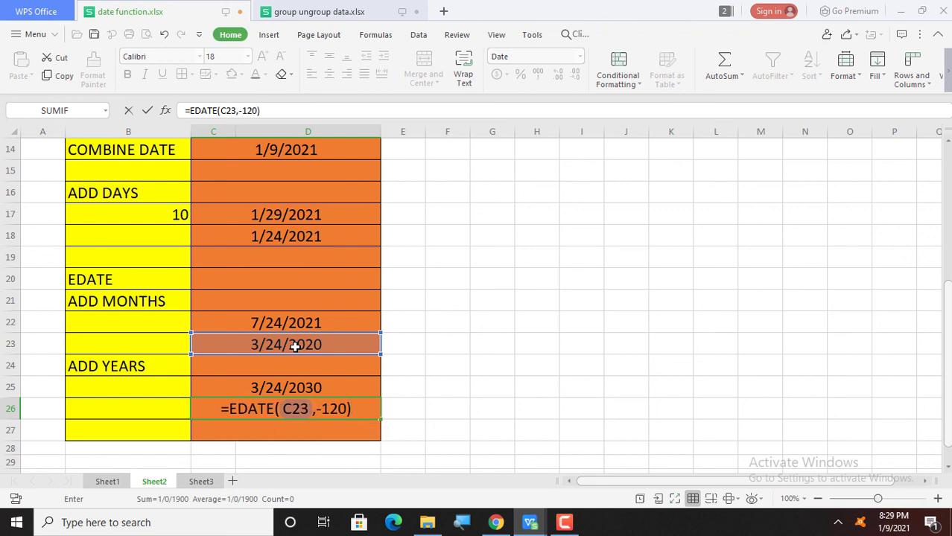
key(Return)
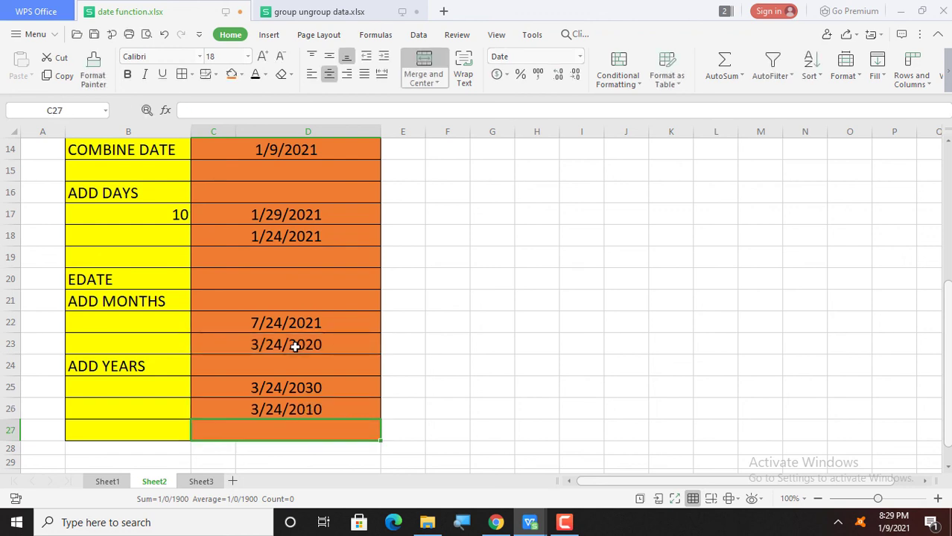
Review the two EDATE formulas under ADD YEARS in cells C25 and C26.
key(Return)
key(Up)
key(Up)
key(Up)
key(Up)
key(Up)
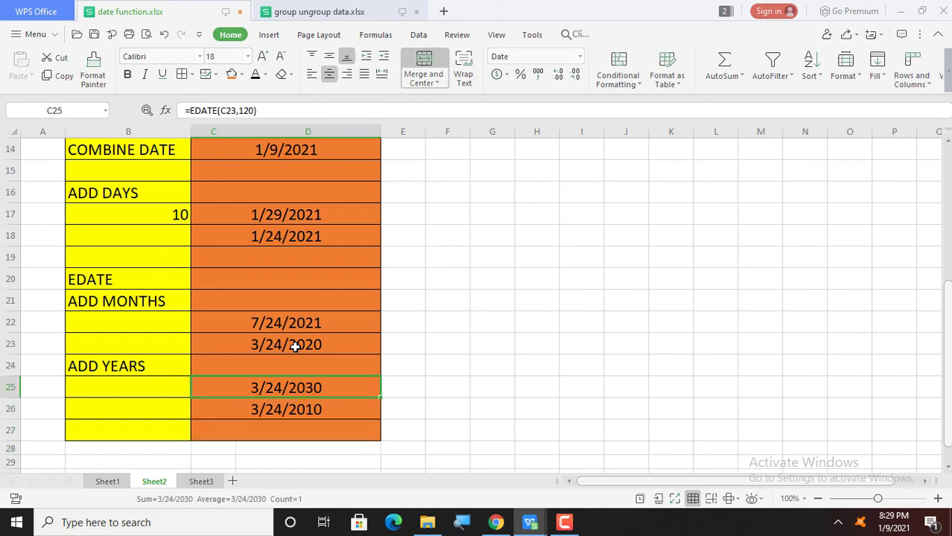
key(Down)
key(Down)
key(Down)
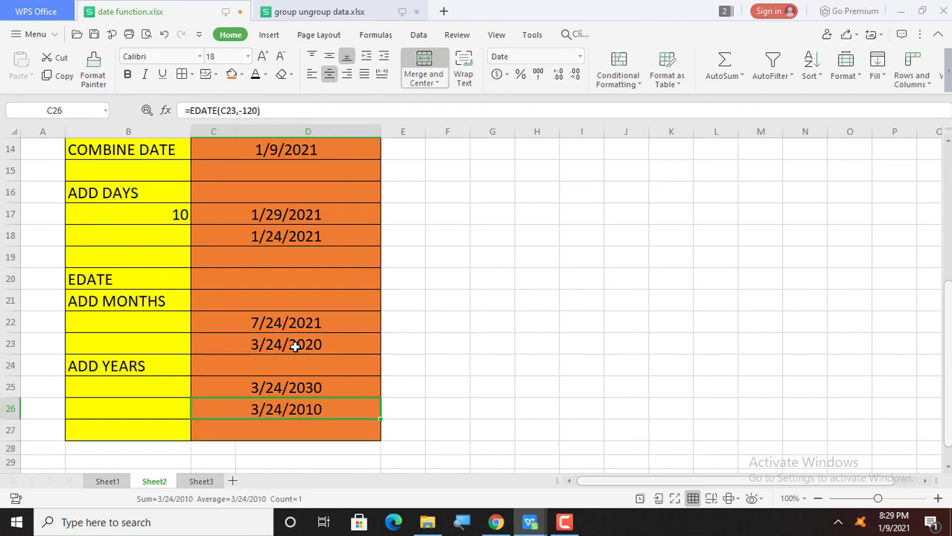
key(Up)
Look over the completed date functions sheet from the rows below ADD YEARS up to the title and TODAY row.
key(Down)
key(Down)
key(Down)
key(Down)
key(Down)
key(Down)
key(Up)
key(Up)
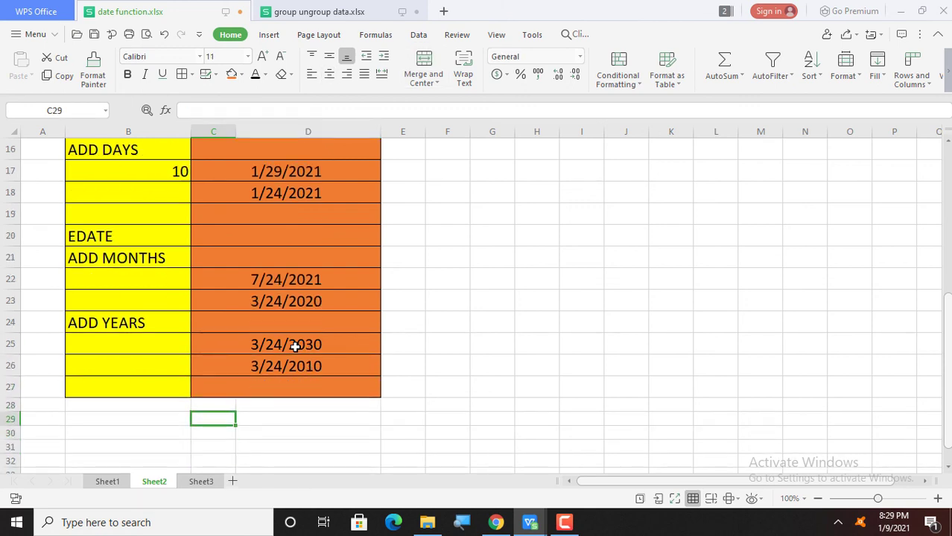
key(Up)
key(Up)
key(Up)
key(Up)
key(Up)
key(Up)
key(Up)
key(Up)
key(Up)
key(Up)
key(Up)
key(Up)
key(Up)
key(Up)
key(Up)
key(Up)
key(Up)
key(Up)
key(Up)
key(Up)
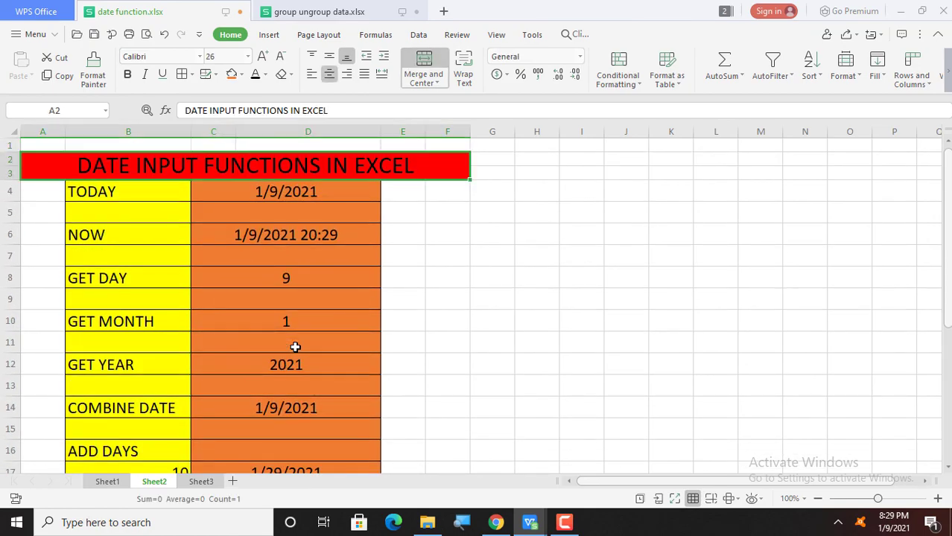
key(Down)
key(Down)
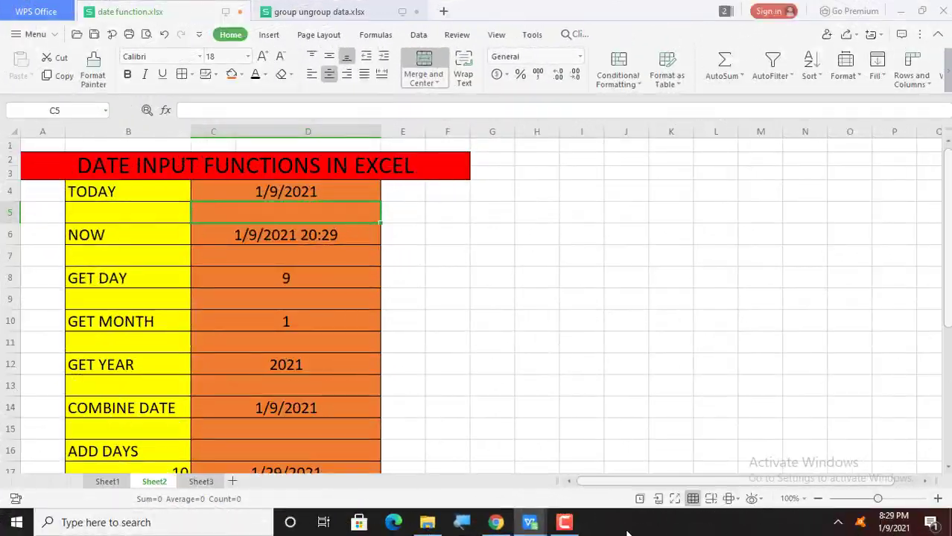